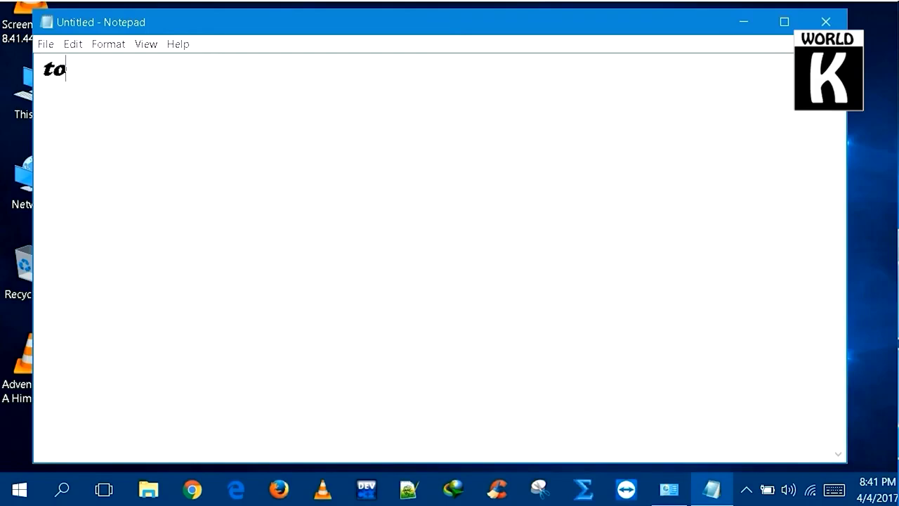
Replace the existing text in the note with the greeting "Welcome guys /".
{"action": "key", "text": "BackSpace"}
{"action": "key", "text": "BackSpace"}
{"action": "key", "text": "BackSpace"}
{"action": "type", "text": "Welc"}
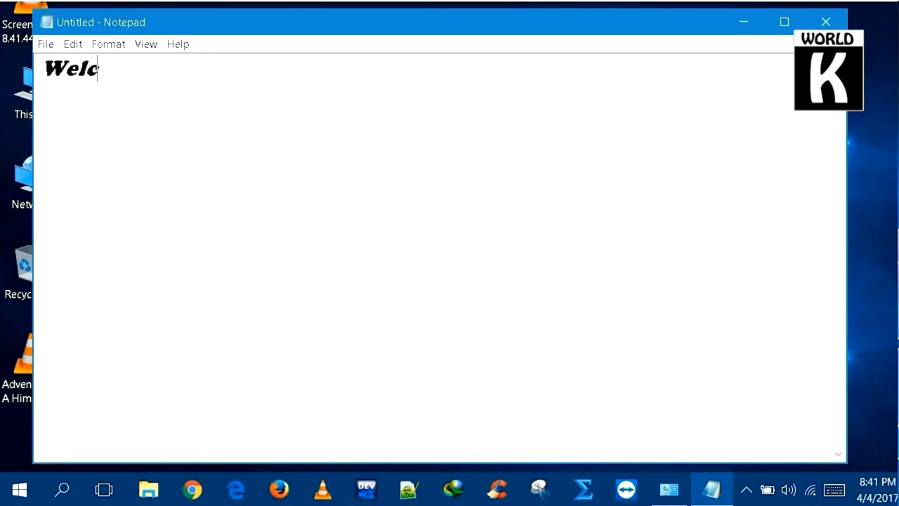
{"action": "type", "text": "ome guys"}
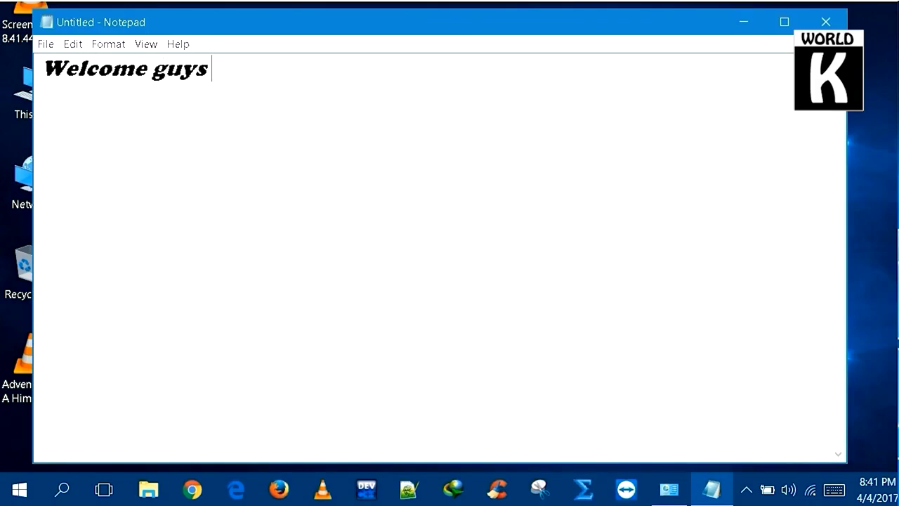
Write the second line "today i show you how you can boost your window 10 performance" below the greeting.
{"action": "type", "text": "today i show you"}
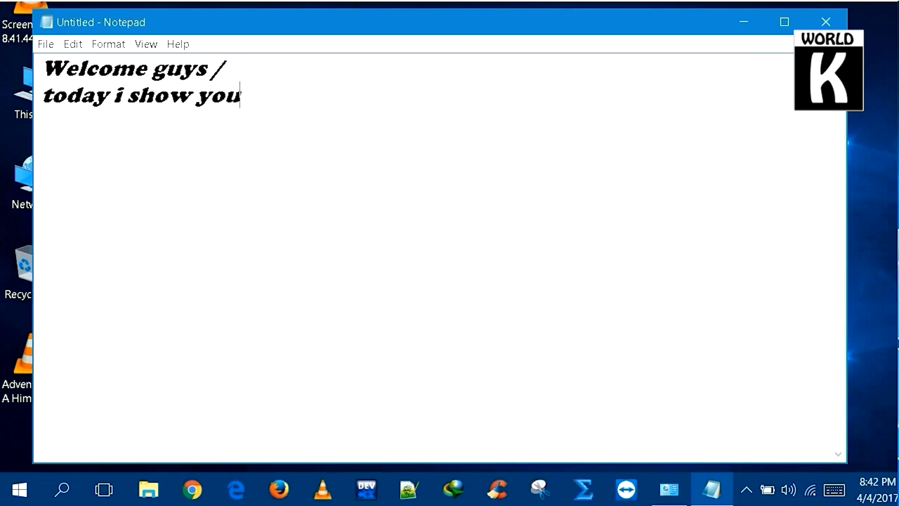
{"action": "type", "text": " how you "}
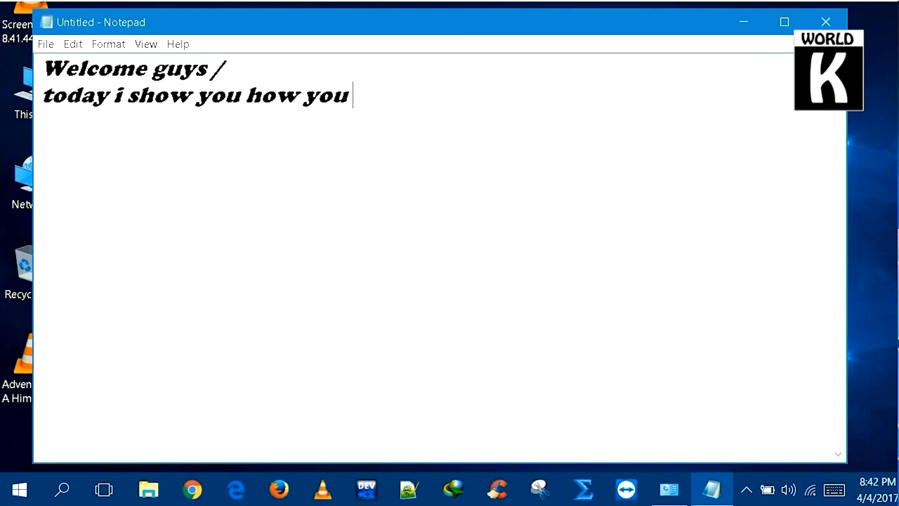
{"action": "type", "text": "can p"}
{"action": "key", "text": "BackSpace"}
{"action": "type", "text": "b"}
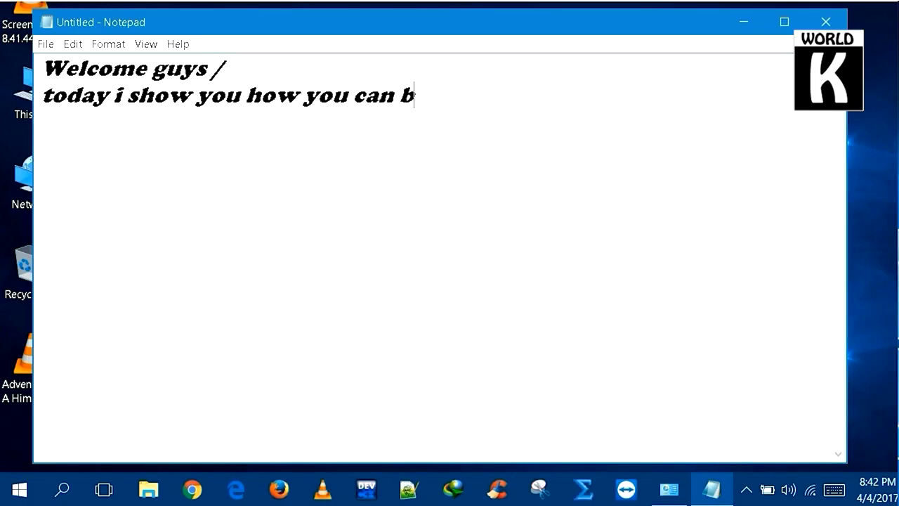
{"action": "type", "text": "oost you"}
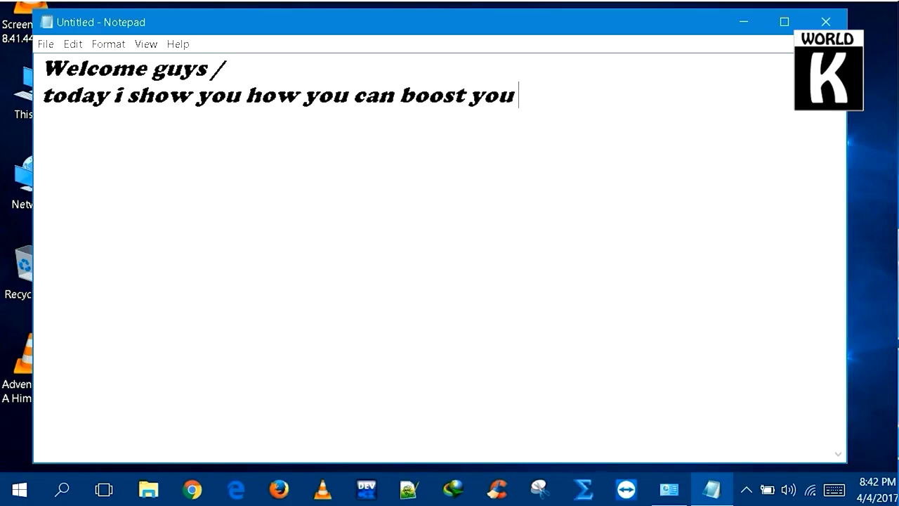
{"action": "type", "text": "r"}
{"action": "type", "text": " win"}
{"action": "key", "text": "BackSpace"}
{"action": "type", "text": "ind"}
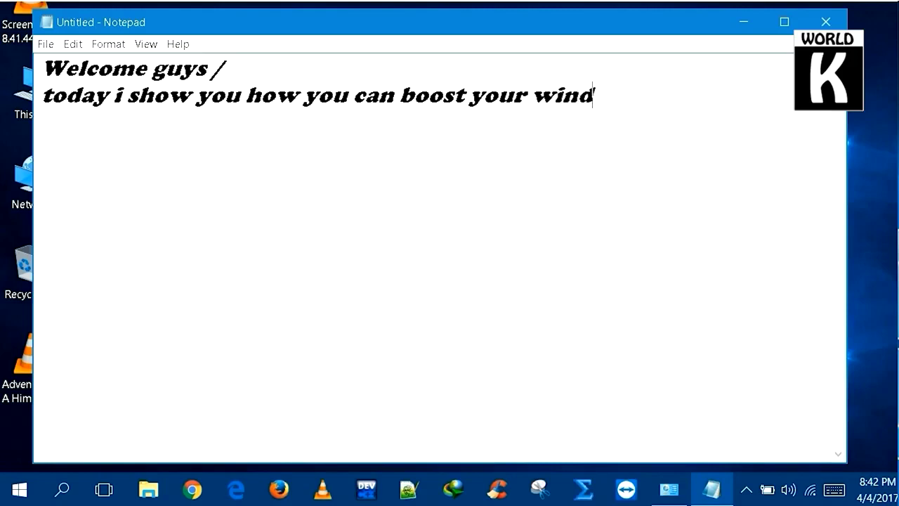
{"action": "type", "text": "ow "}
{"action": "type", "text": "10 "}
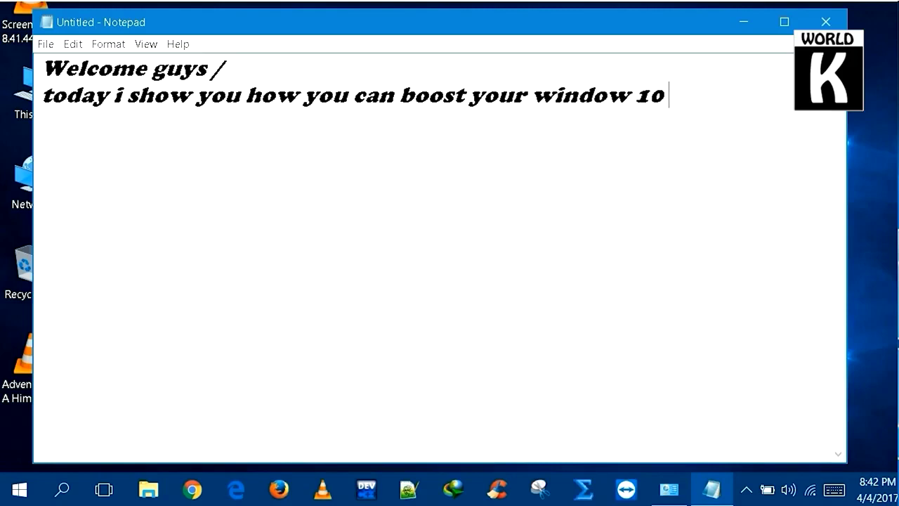
{"action": "type", "text": "performan"}
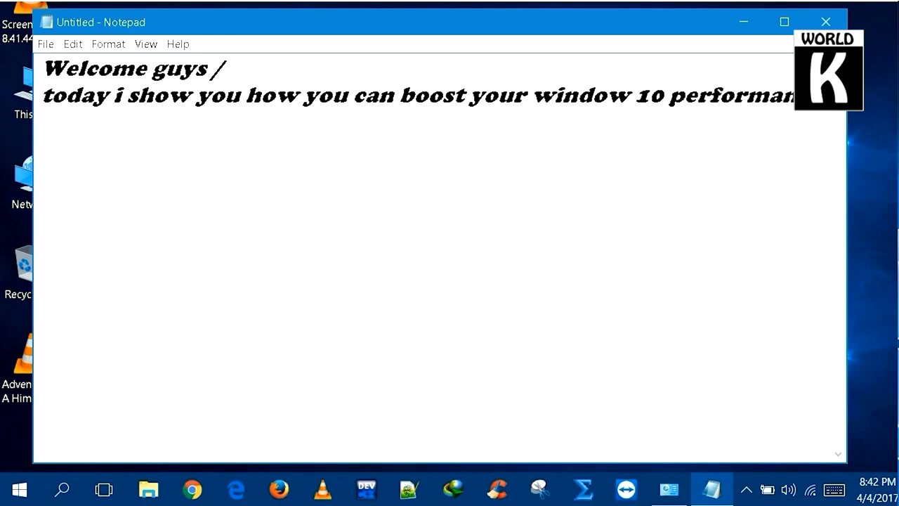
Add a third line reading "just follow simple tips and tricks ...".
{"action": "type", "text": "just foll"}
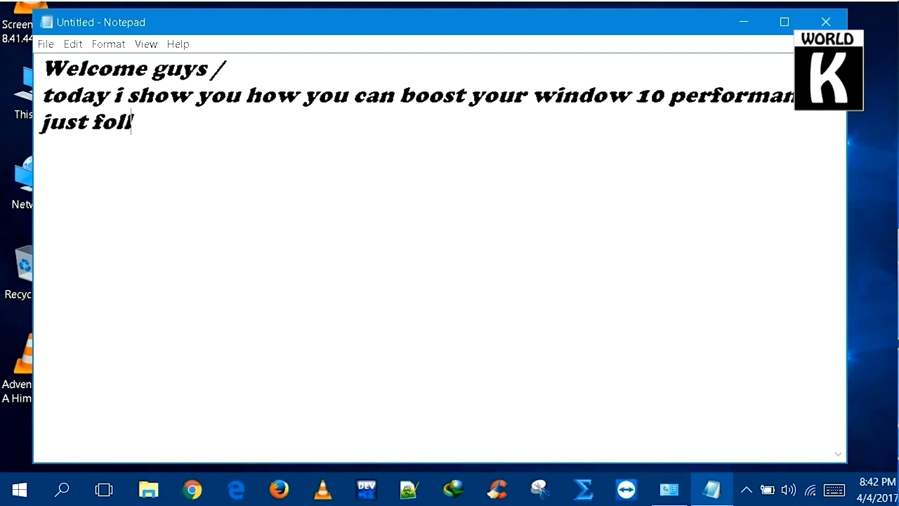
{"action": "type", "text": "ow simple t"}
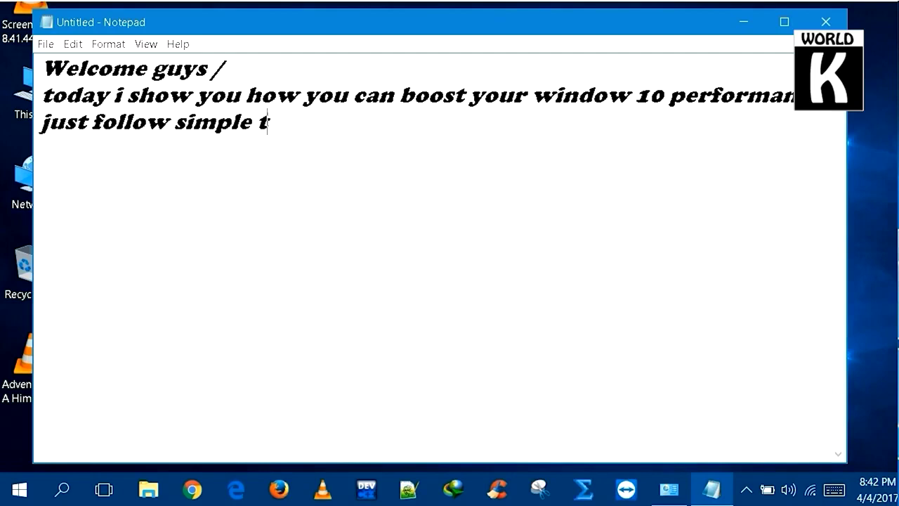
{"action": "type", "text": "ips a"}
{"action": "key", "text": "BackSpace"}
{"action": "type", "text": "s and trick s"}
{"action": "key", "text": "BackSpace"}
{"action": "key", "text": "BackSpace"}
{"action": "type", "text": "s"}
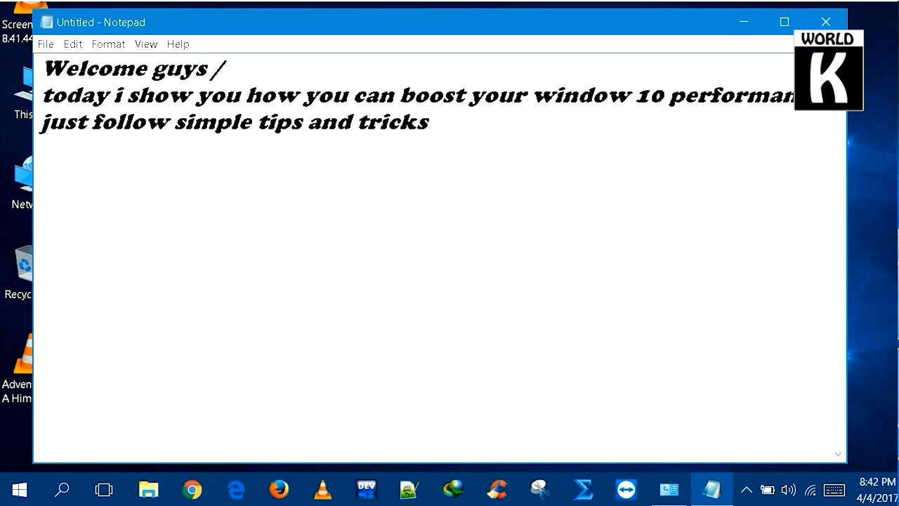
{"action": "type", "text": " ..."}
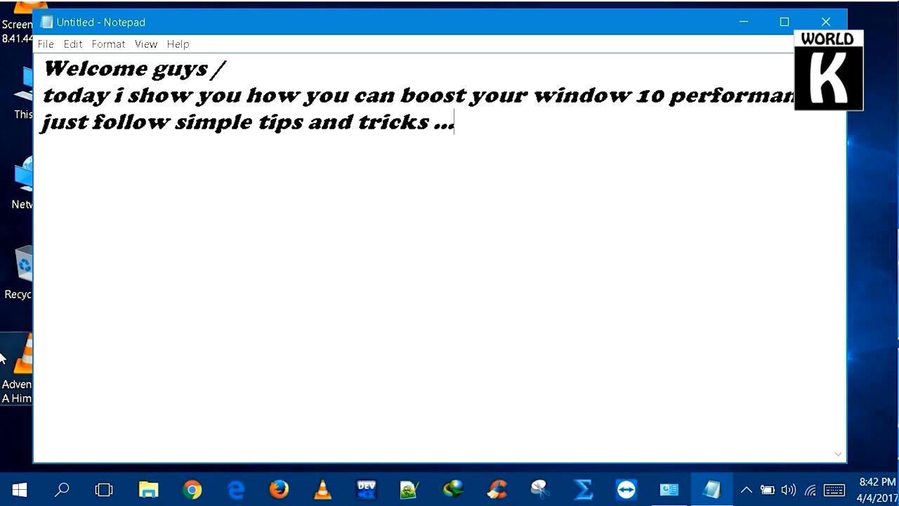
Open the Windows Temp folder with the Run command "temp".
{"action": "right_click", "coordinate": [19, 489]}
{"action": "left_click", "coordinate": [76, 419]}
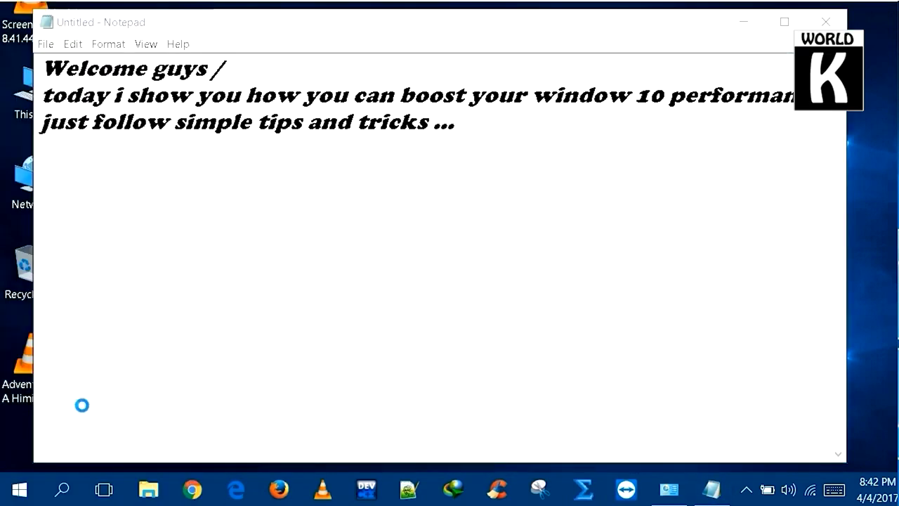
{"action": "type", "text": "temp"}
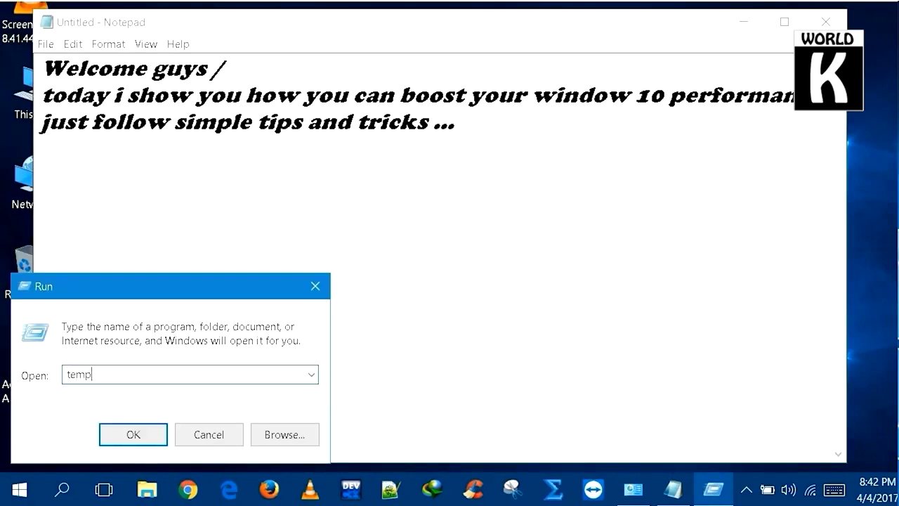
{"action": "key", "text": "Return"}
Permanently delete the _avast_ folder from the Windows Temp folder and return to the Notepad note.
{"action": "key", "text": "Down"}
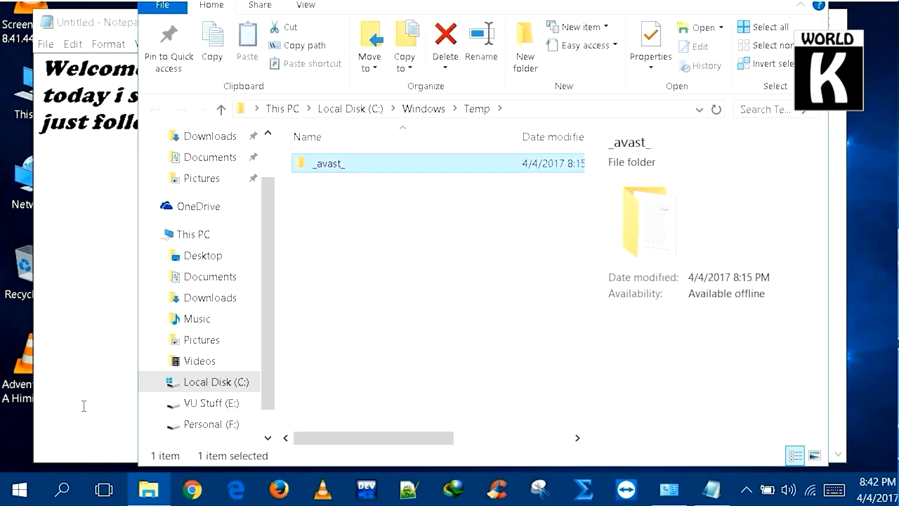
{"action": "key", "text": "shift+Delete"}
{"action": "key", "text": "Return"}
{"action": "left_click", "coordinate": [549, 209]}
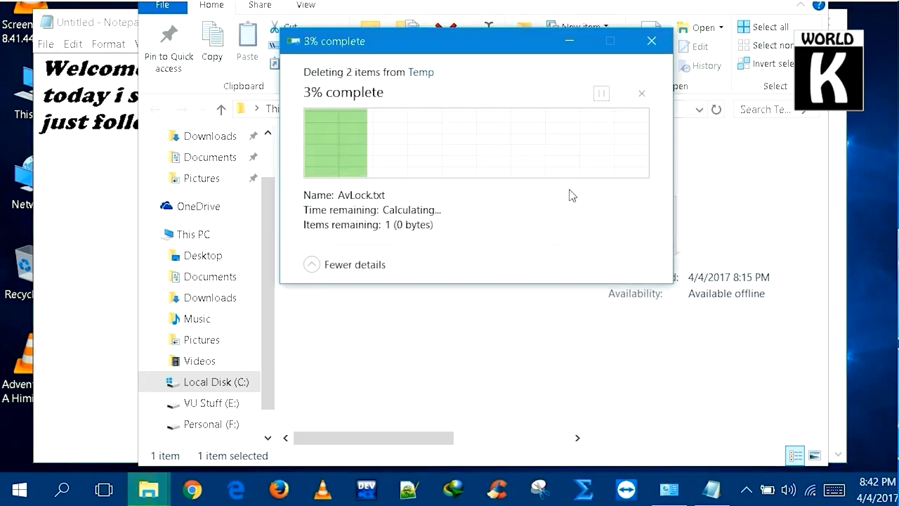
{"action": "key", "text": "alt+Tab"}
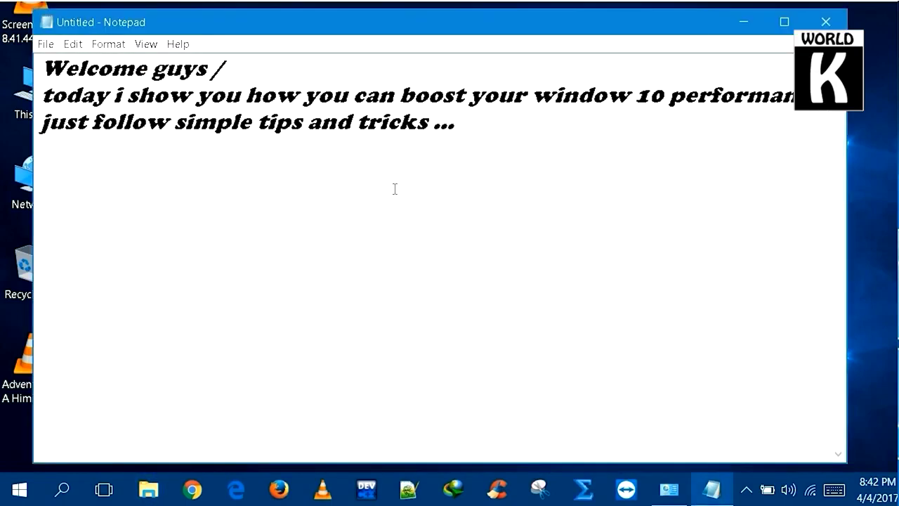
Open the user's local Temp folder with the Run command "%temp%".
{"action": "right_click", "coordinate": [19, 490]}
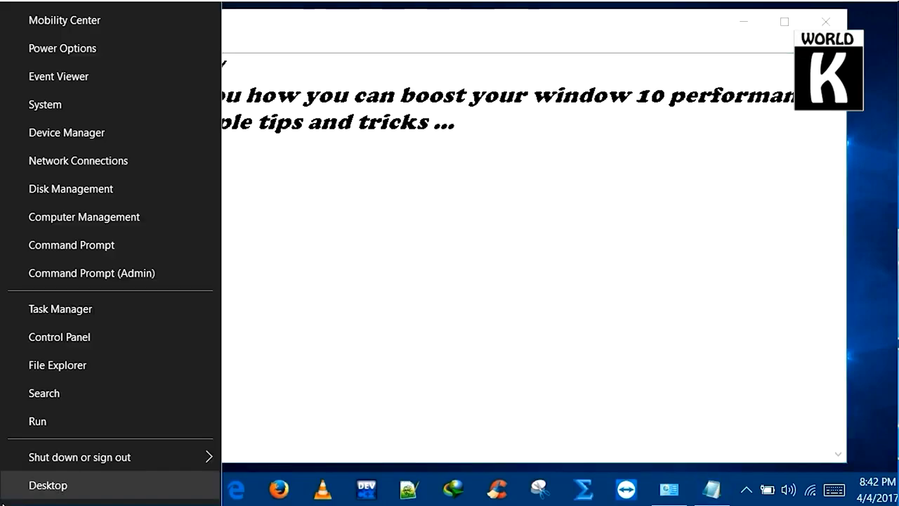
{"action": "left_click", "coordinate": [66, 426]}
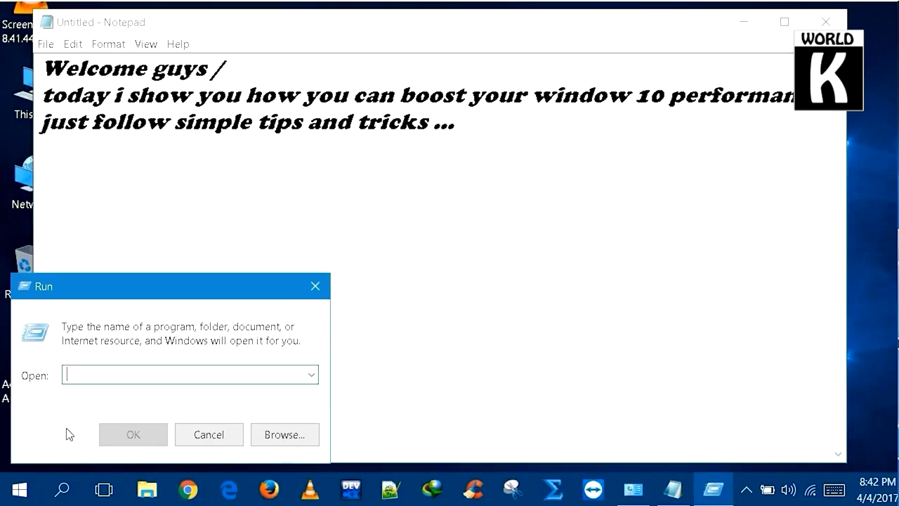
{"action": "type", "text": "%temp"}
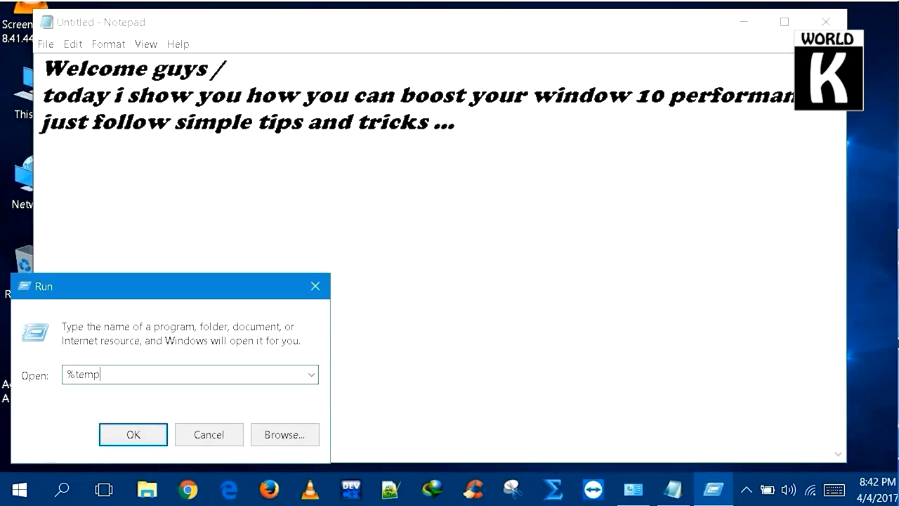
{"action": "type", "text": "%"}
{"action": "key", "text": "Return"}
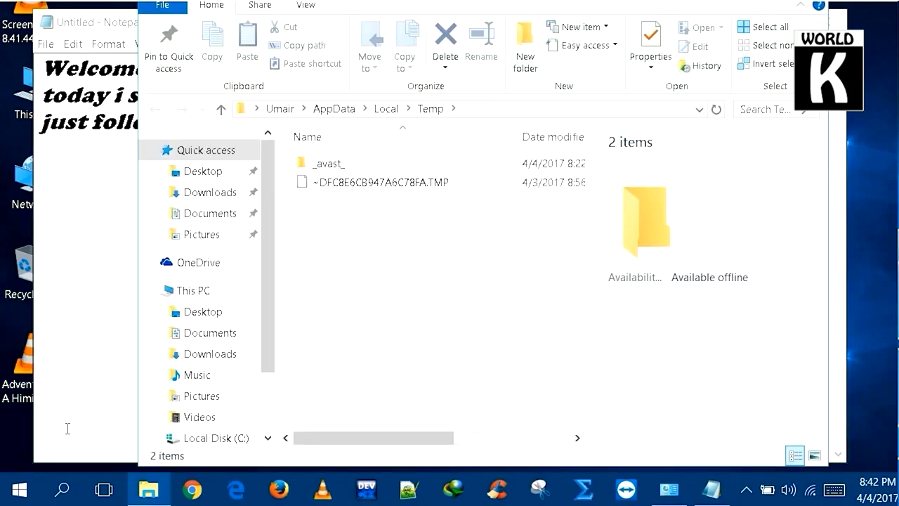
Permanently delete all items in the user's Temp folder, dismiss the file-in-use dialog and minimize the folder window.
{"action": "key", "text": "ctrl+a"}
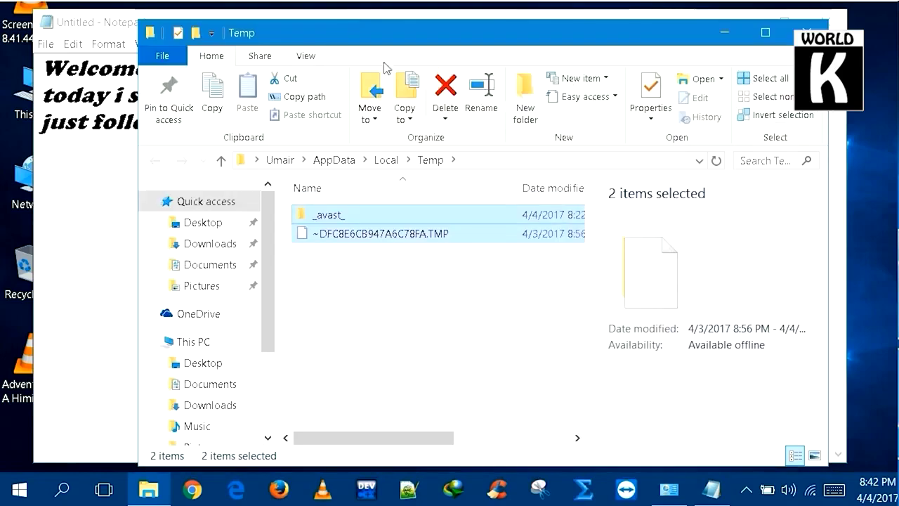
{"action": "key", "text": "shift+Delete"}
{"action": "key", "text": "Return"}
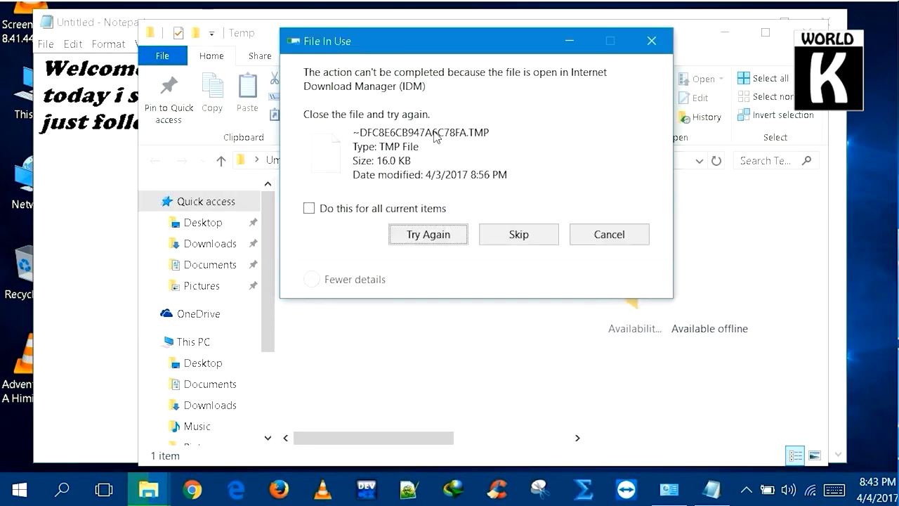
{"action": "left_click", "coordinate": [652, 41]}
{"action": "left_click", "coordinate": [727, 33]}
Open the Windows Prefetch folder through the Run dialog.
{"action": "right_click", "coordinate": [19, 489]}
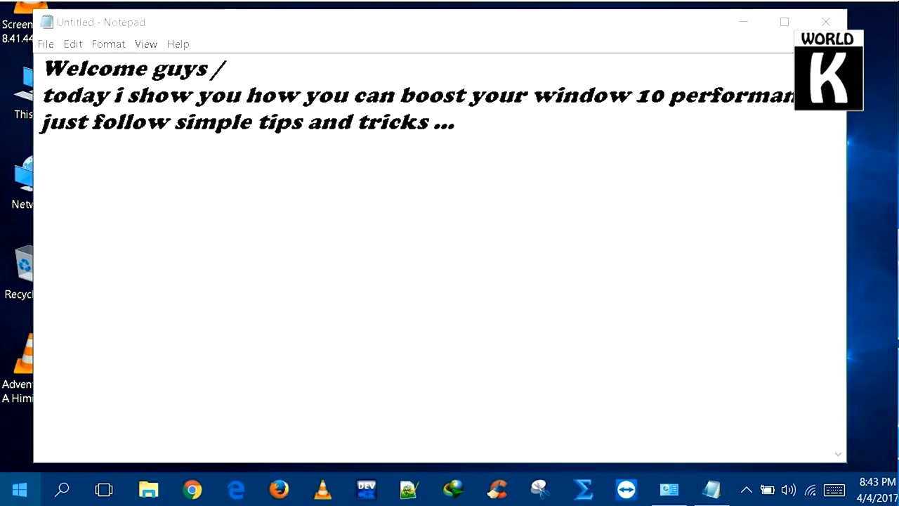
{"action": "left_click", "coordinate": [120, 416]}
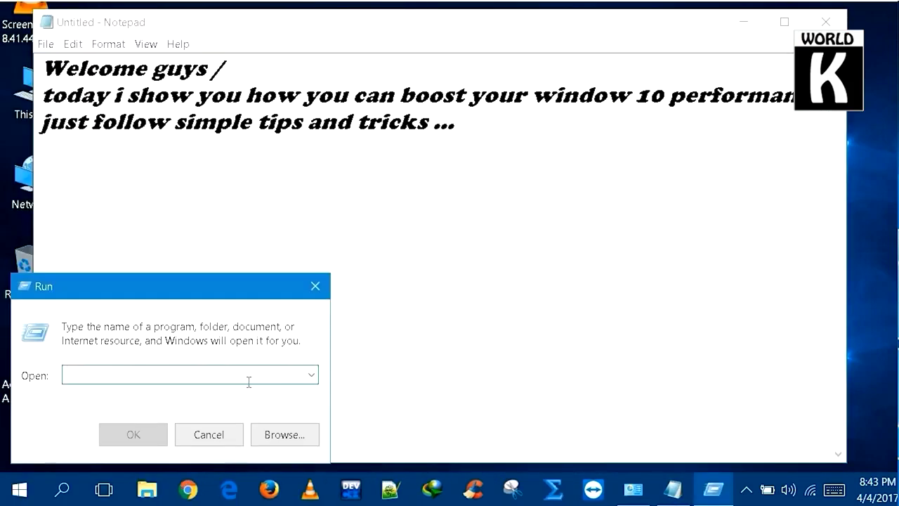
{"action": "type", "text": "msc"}
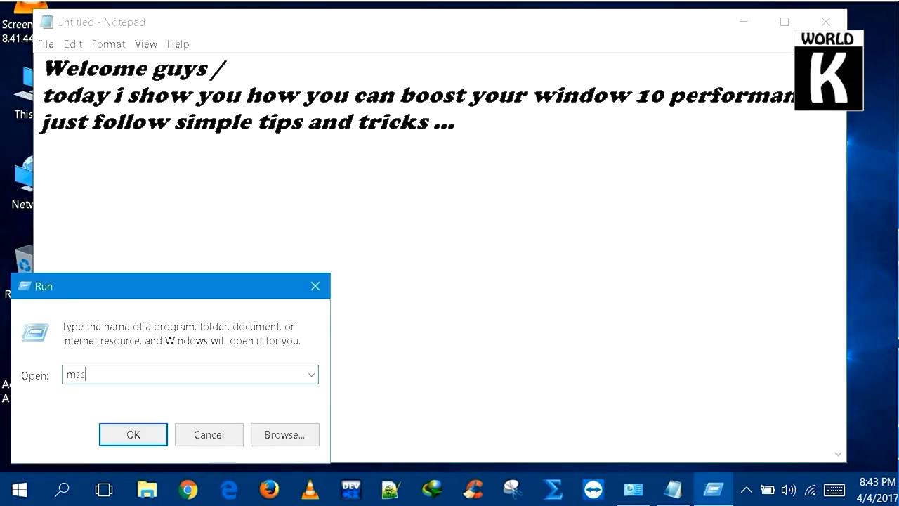
{"action": "key", "text": "BackSpace"}
{"action": "type", "text": "p"}
{"action": "key", "text": "Return"}
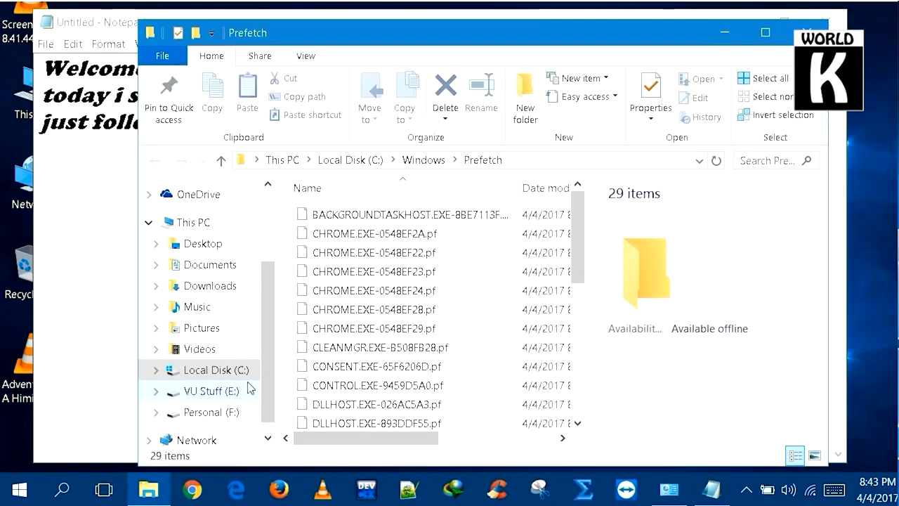
Delete all files in the Prefetch folder.
{"action": "key", "text": "ctrl+a"}
{"action": "right_click", "coordinate": [433, 273]}
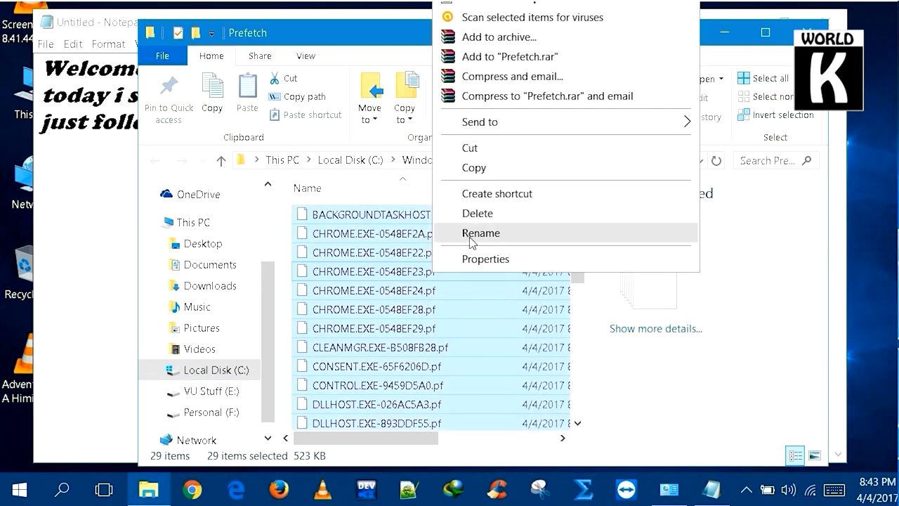
{"action": "left_click", "coordinate": [477, 213]}
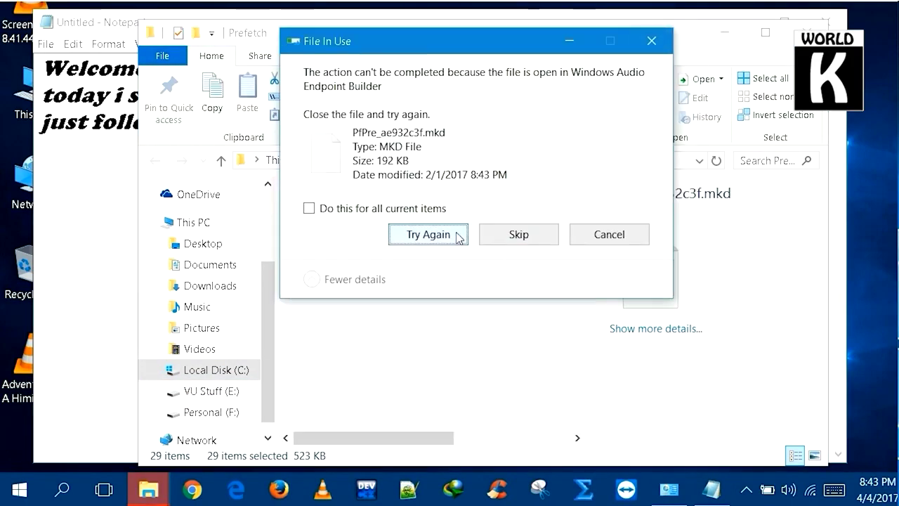
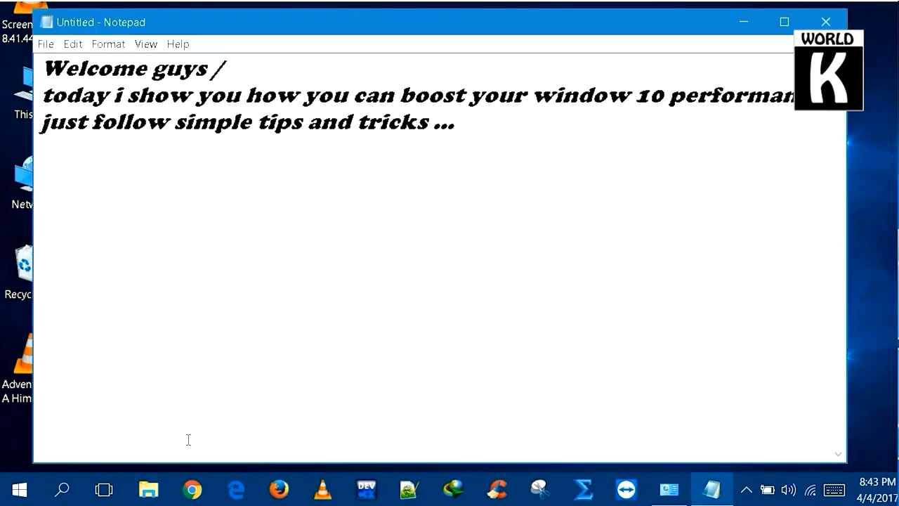
Open the System Configuration utility through the Run dialog.
{"action": "right_click", "coordinate": [19, 490]}
{"action": "left_click", "coordinate": [54, 424]}
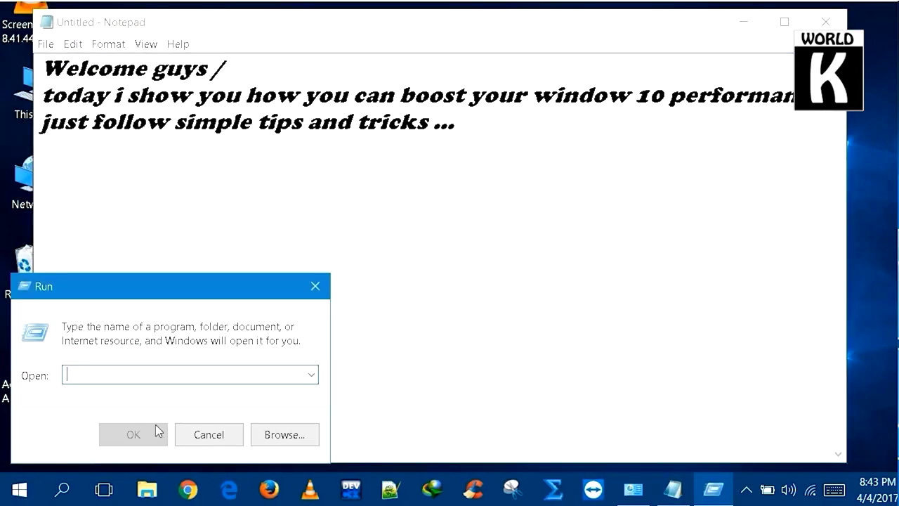
{"action": "type", "text": "mscon"}
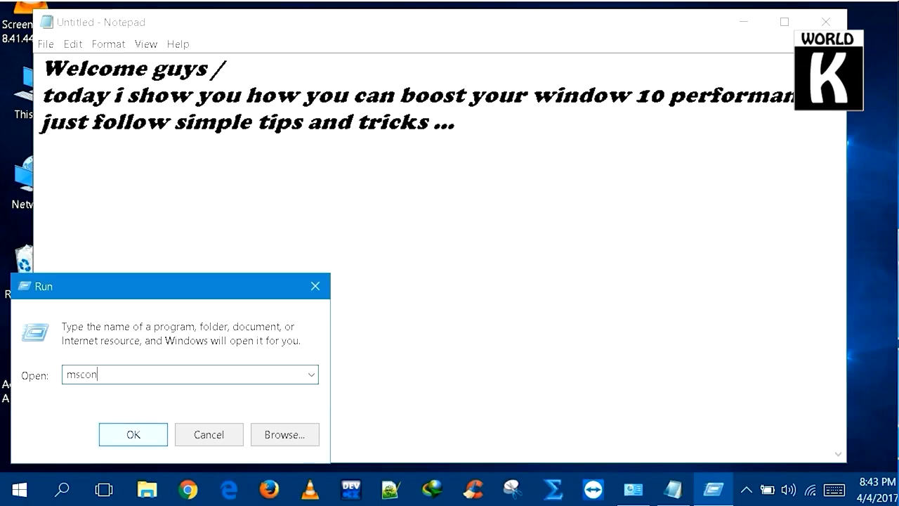
{"action": "left_click", "coordinate": [156, 426]}
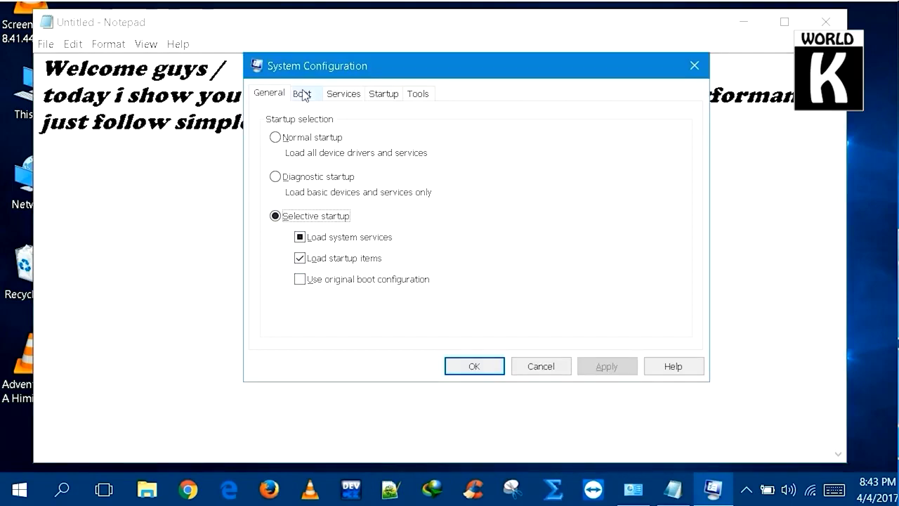
Set the advanced boot options to 2 processors and a maximum memory of 2048 and accept them.
{"action": "left_click", "coordinate": [301, 94]}
{"action": "left_click", "coordinate": [300, 216]}
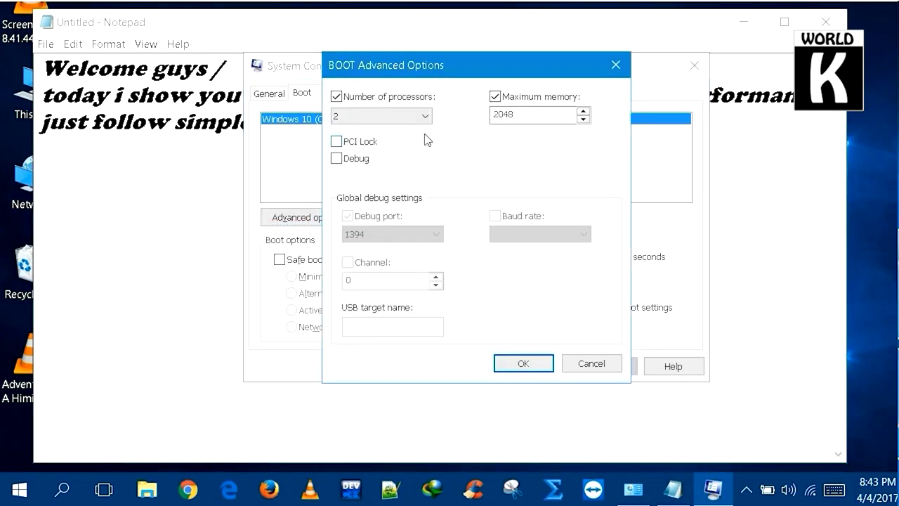
{"action": "left_click", "coordinate": [361, 119]}
{"action": "left_click", "coordinate": [351, 145]}
{"action": "left_click", "coordinate": [495, 97]}
{"action": "left_click", "coordinate": [496, 97]}
{"action": "left_click", "coordinate": [582, 119]}
{"action": "left_click", "coordinate": [532, 366]}
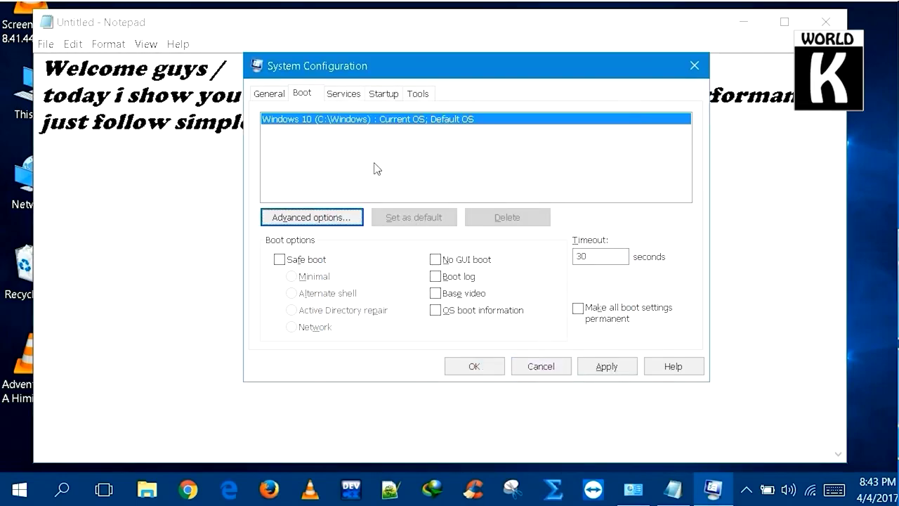
Hide all Microsoft services in the System Configuration services list.
{"action": "left_click", "coordinate": [330, 93]}
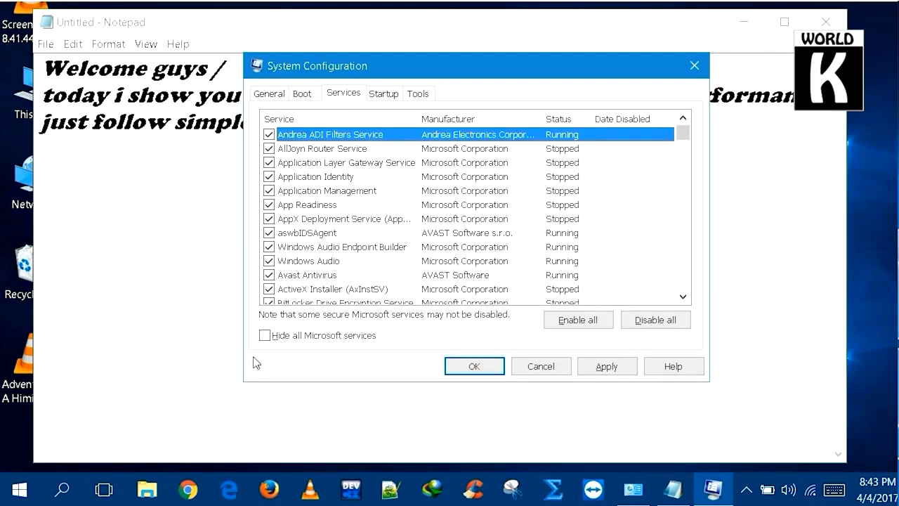
{"action": "left_click", "coordinate": [265, 336]}
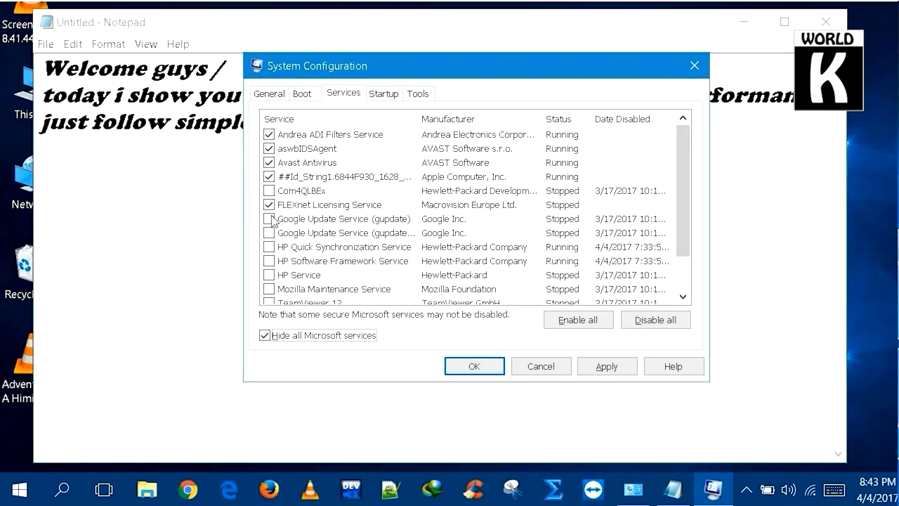
{"action": "left_click", "coordinate": [269, 219]}
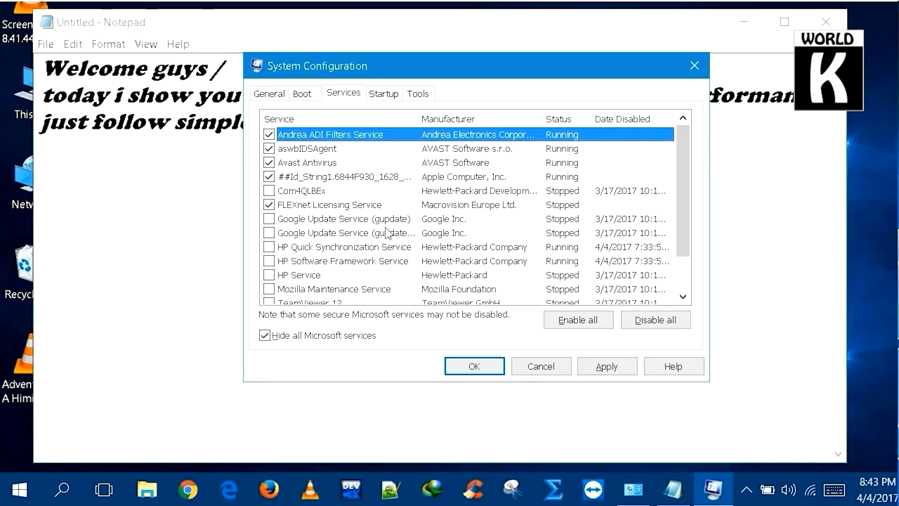
Review the startup programs and their status in Task Manager, and close both Task Manager and System Configuration.
{"action": "left_click", "coordinate": [384, 94]}
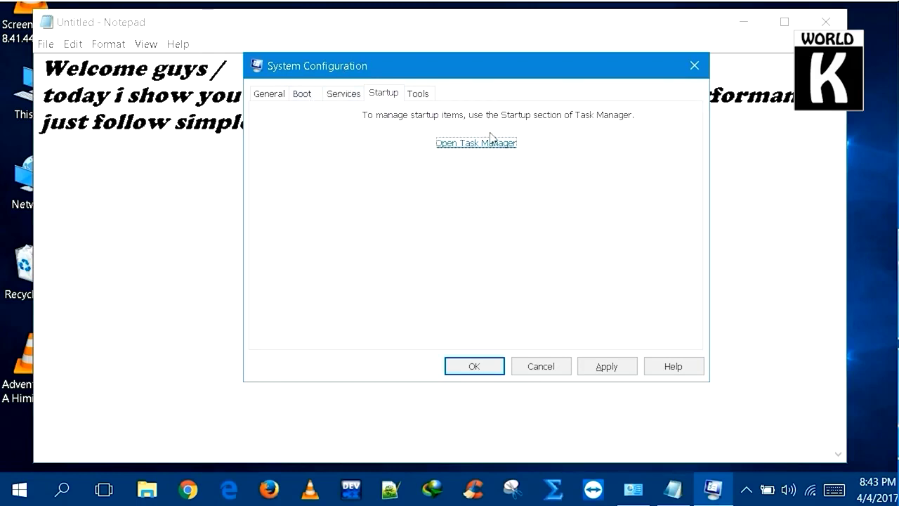
{"action": "left_click", "coordinate": [463, 145]}
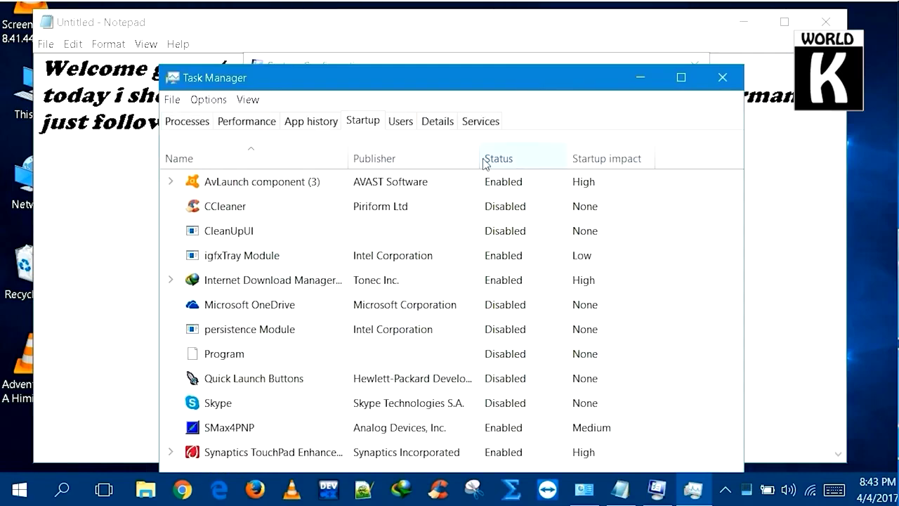
{"action": "left_click", "coordinate": [495, 181]}
{"action": "right_click", "coordinate": [498, 218]}
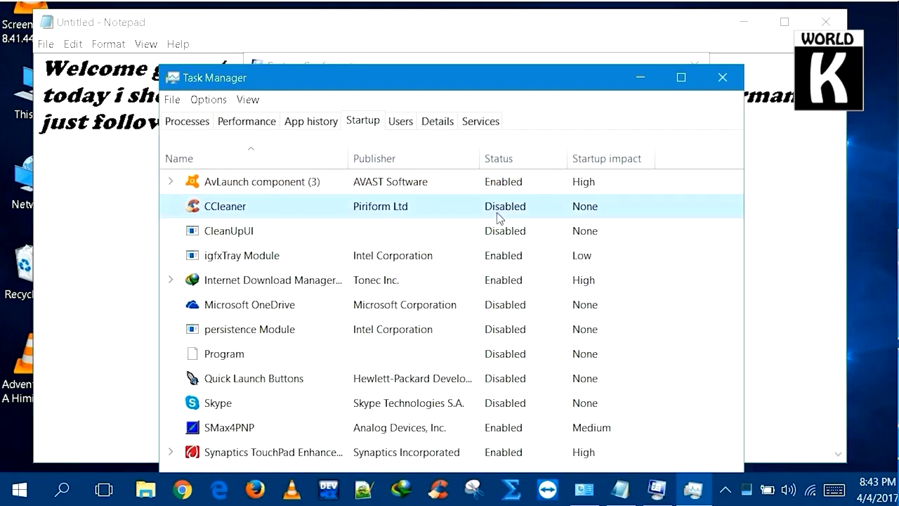
{"action": "right_click", "coordinate": [406, 194]}
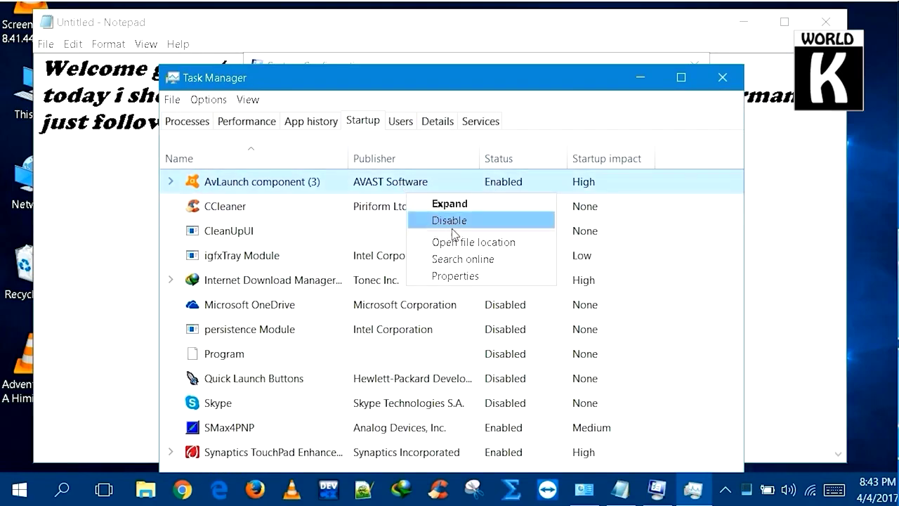
{"action": "left_click", "coordinate": [325, 258]}
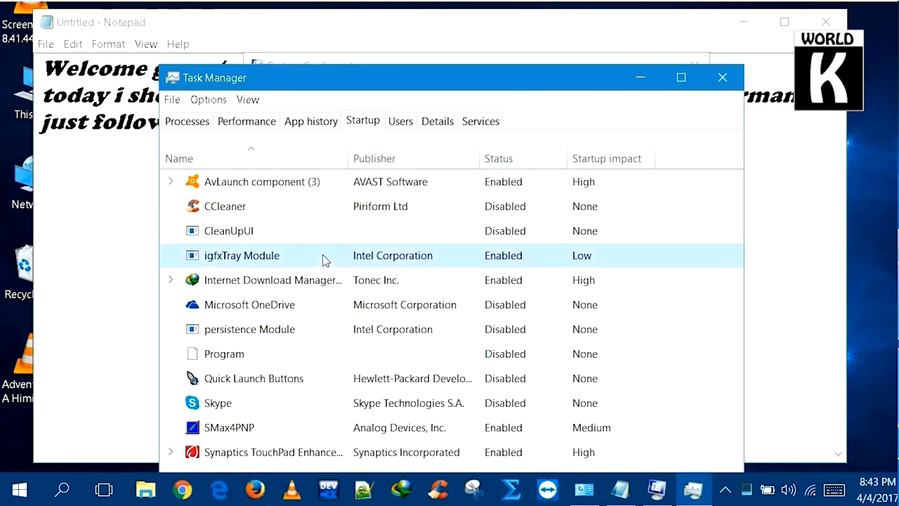
{"action": "left_click", "coordinate": [734, 80]}
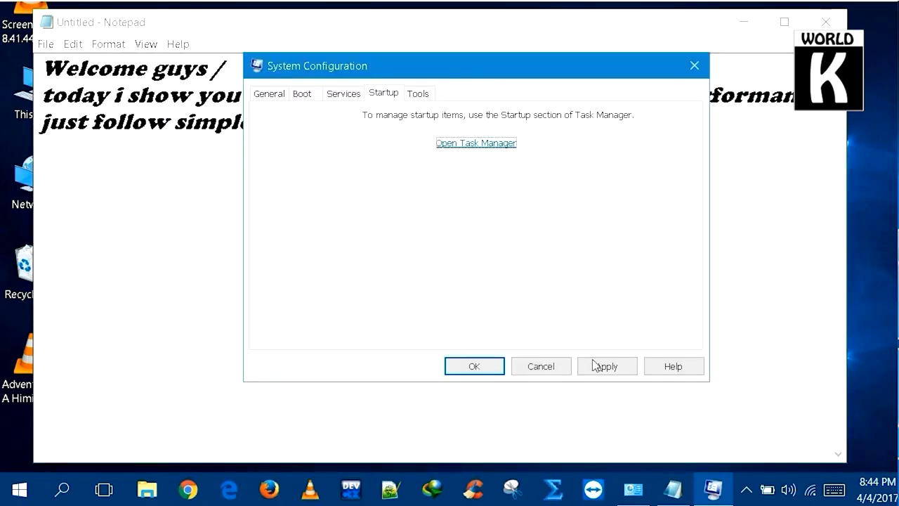
{"action": "left_click", "coordinate": [566, 367]}
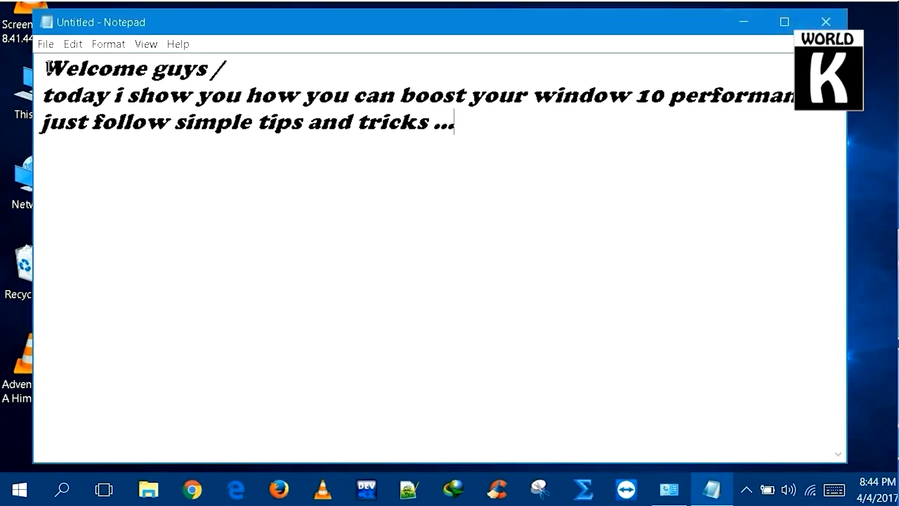
Minimize the Notepad window and open the properties of Local Disk (C:) from This PC.
{"action": "left_click", "coordinate": [755, 26]}
{"action": "right_click", "coordinate": [34, 89]}
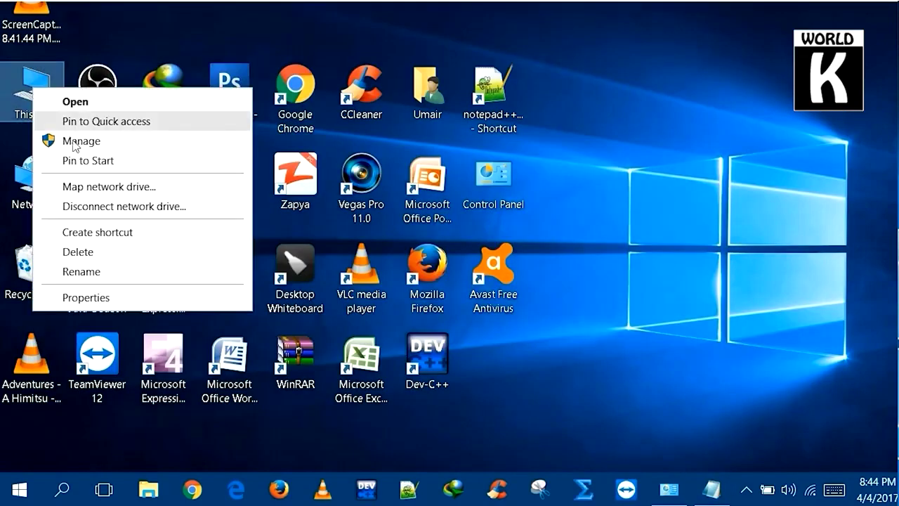
{"action": "left_click", "coordinate": [76, 103]}
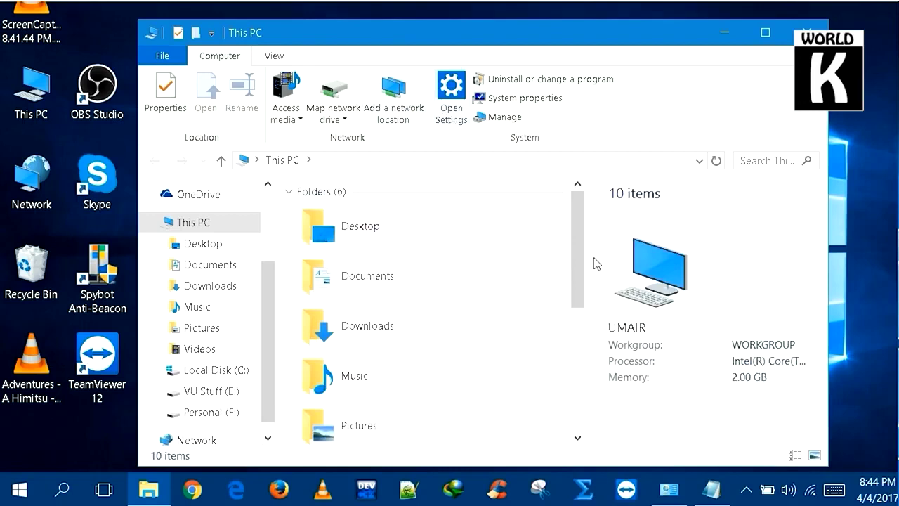
{"action": "left_click_drag", "start_coordinate": [584, 261], "coordinate": [571, 380]}
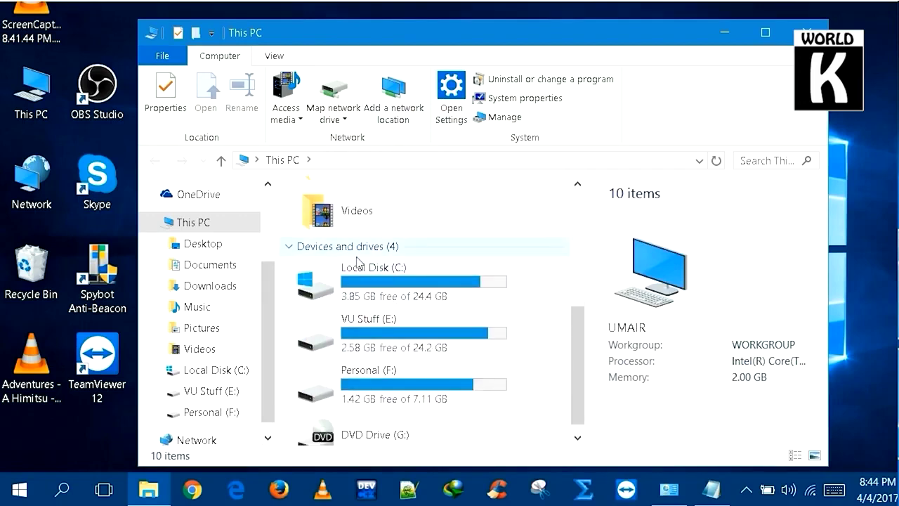
{"action": "left_click", "coordinate": [358, 269]}
{"action": "right_click", "coordinate": [358, 269]}
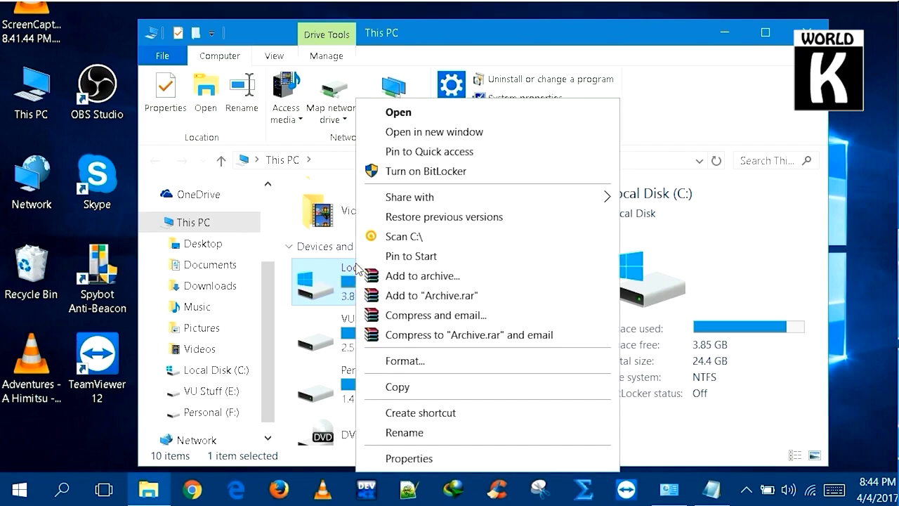
{"action": "left_click", "coordinate": [435, 457]}
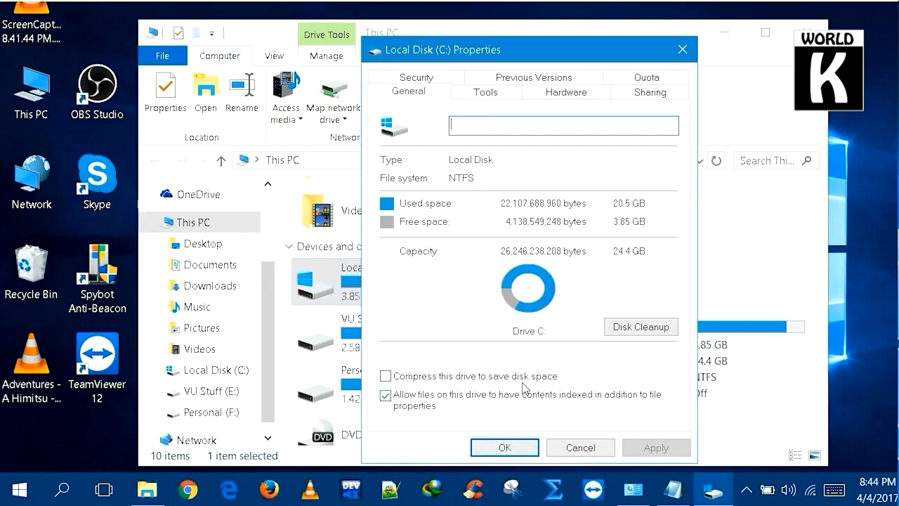
Run Disk Cleanup on drive C: with Delivery Optimization Files, Recycle Bin and Temporary files also selected, confirm the deletion and close the drive properties.
{"action": "left_click", "coordinate": [645, 327]}
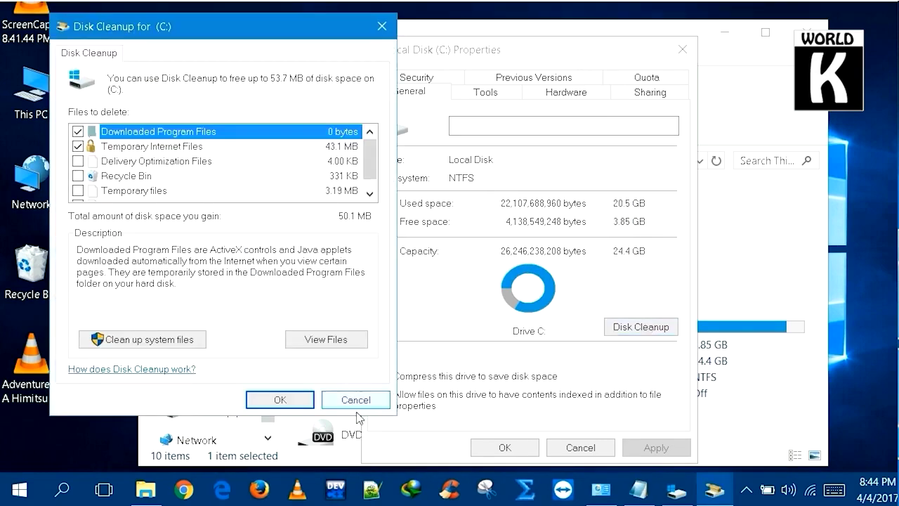
{"action": "left_click", "coordinate": [78, 162]}
{"action": "left_click", "coordinate": [78, 191]}
{"action": "scroll", "coordinate": [376, 165], "scroll_direction": "down", "scroll_amount": 1}
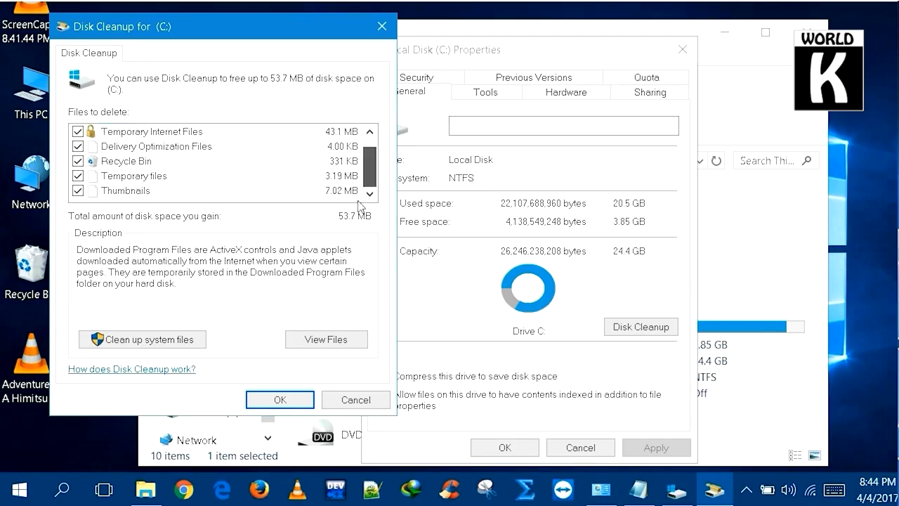
{"action": "left_click", "coordinate": [261, 398]}
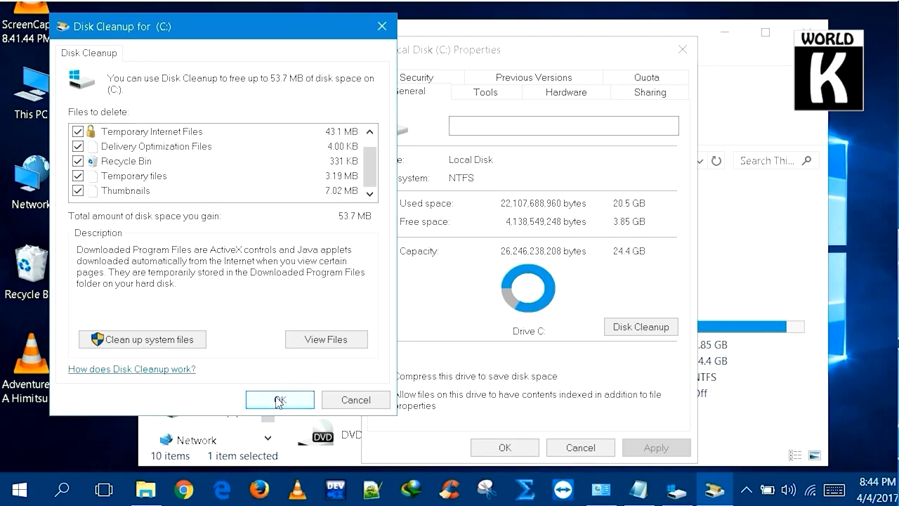
{"action": "left_click", "coordinate": [510, 246]}
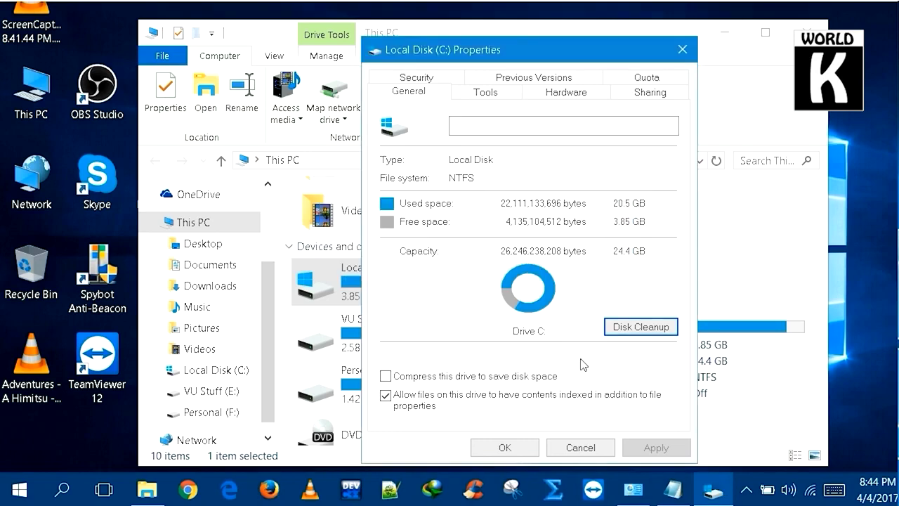
{"action": "left_click", "coordinate": [682, 49]}
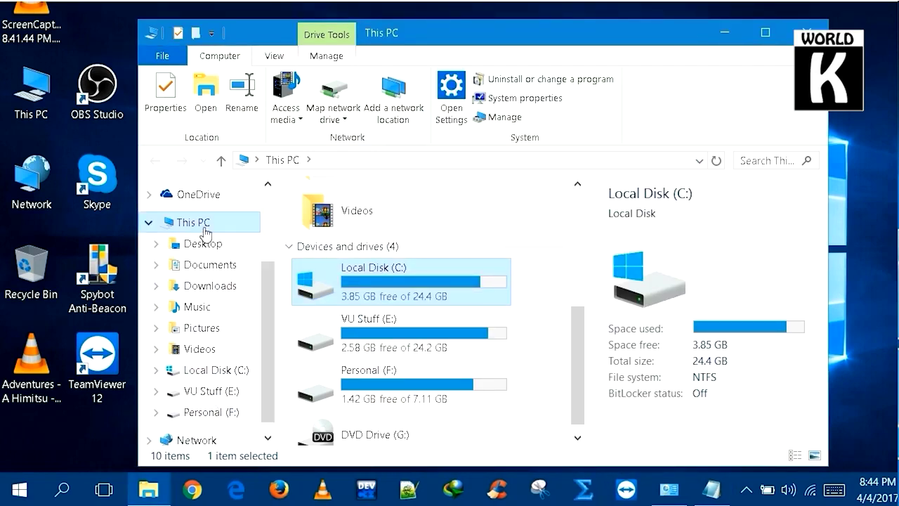
Open the Performance Options dialog through the advanced system settings of This PC.
{"action": "right_click", "coordinate": [205, 227]}
{"action": "left_click", "coordinate": [235, 212]}
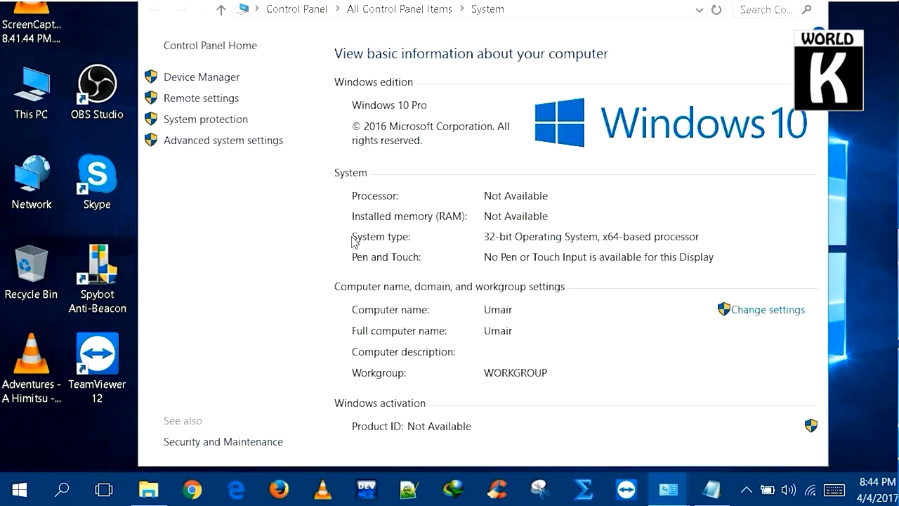
{"action": "left_click_drag", "start_coordinate": [416, 5], "coordinate": [390, 116]}
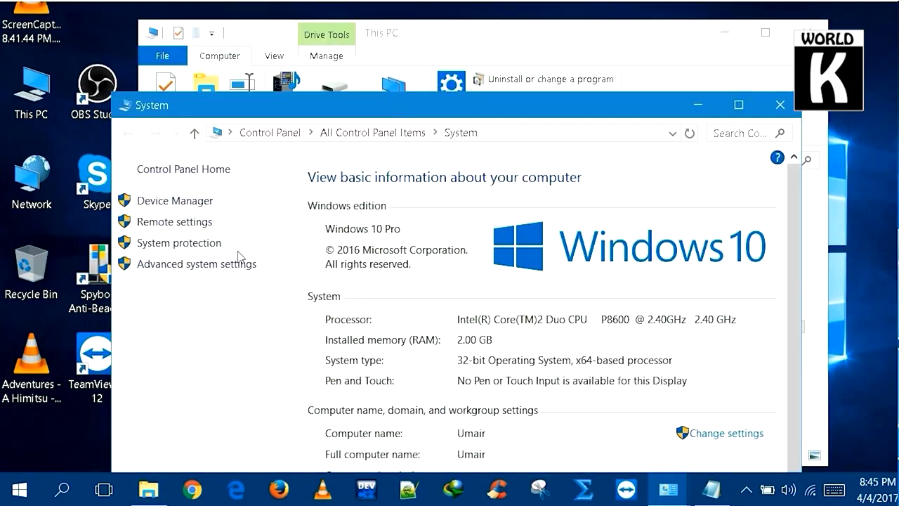
{"action": "left_click", "coordinate": [224, 274]}
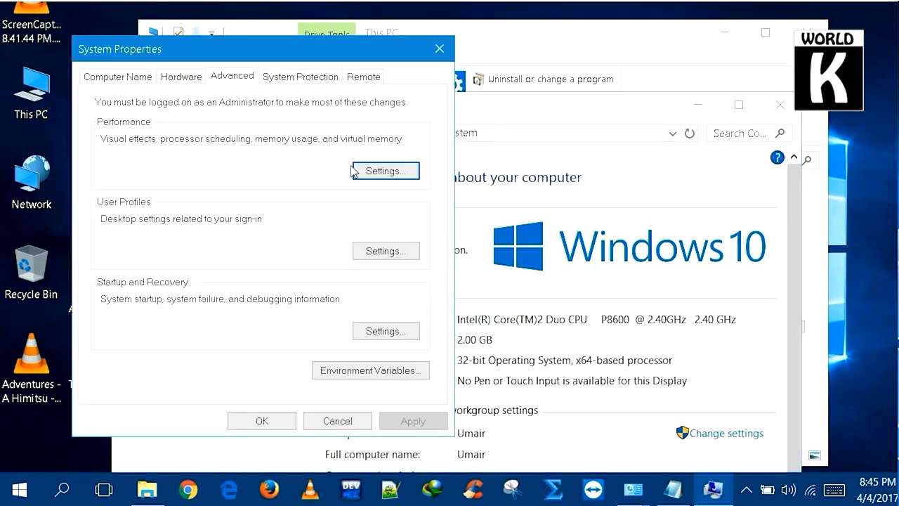
{"action": "left_click", "coordinate": [387, 171]}
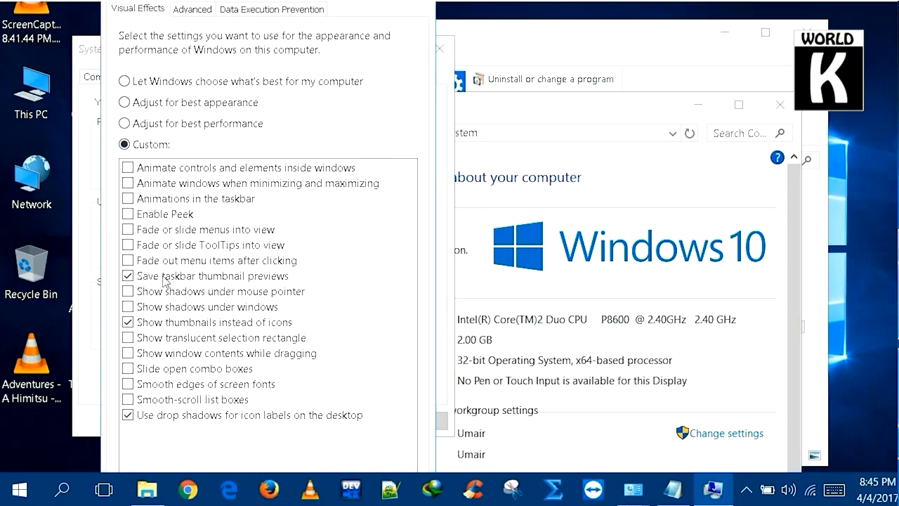
Try toggling the visual effects for taskbar thumbnail previews, thumbnails instead of icons and desktop icon label shadows, and close Performance Options.
{"action": "left_click", "coordinate": [127, 277]}
{"action": "left_click", "coordinate": [129, 323]}
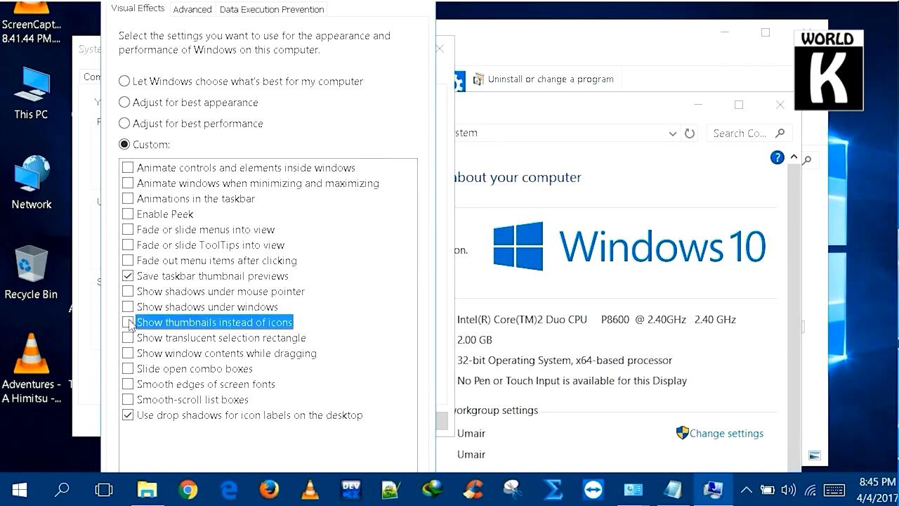
{"action": "left_click", "coordinate": [128, 416]}
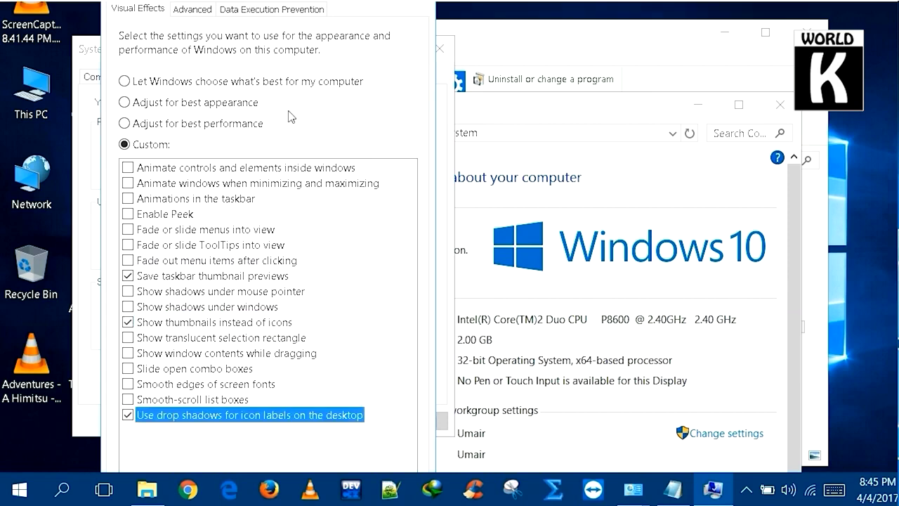
{"action": "left_click_drag", "start_coordinate": [296, 0], "coordinate": [436, 59]}
{"action": "left_click_drag", "start_coordinate": [453, 174], "coordinate": [453, 173]}
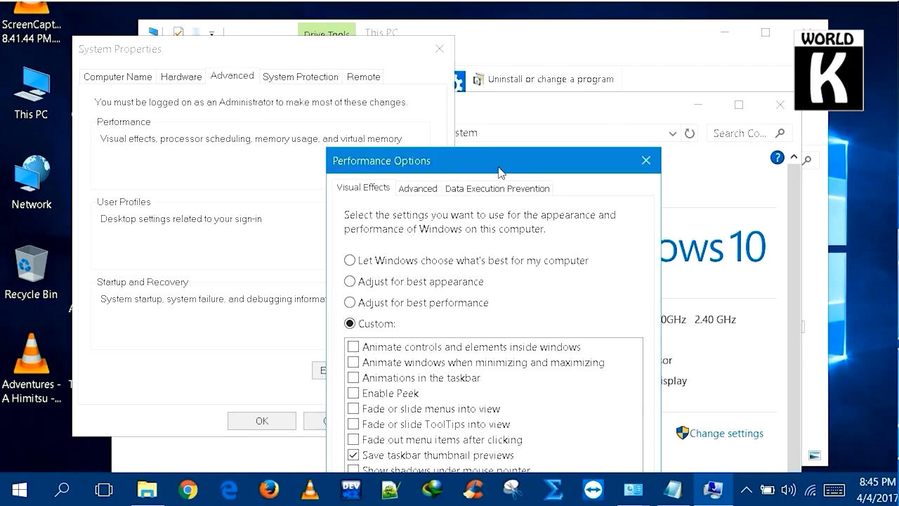
{"action": "left_click_drag", "start_coordinate": [224, 3], "coordinate": [261, 0]}
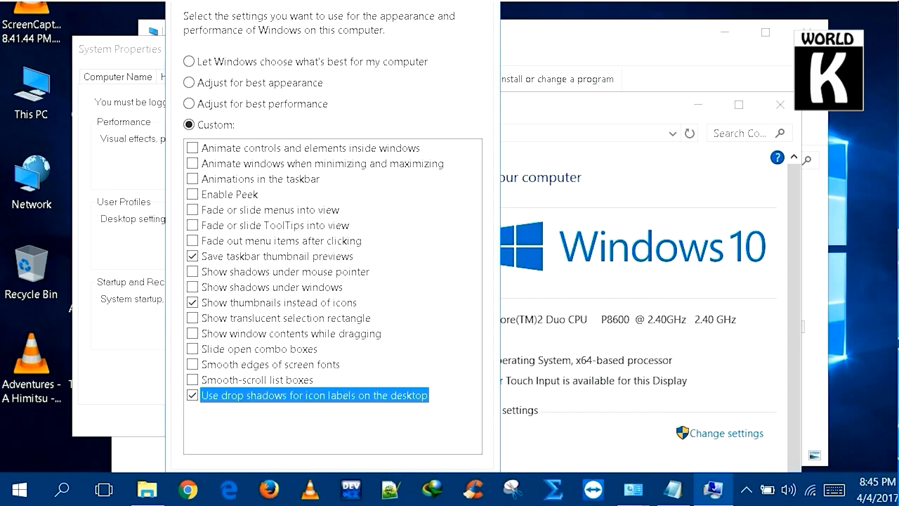
{"action": "left_click", "coordinate": [494, 5]}
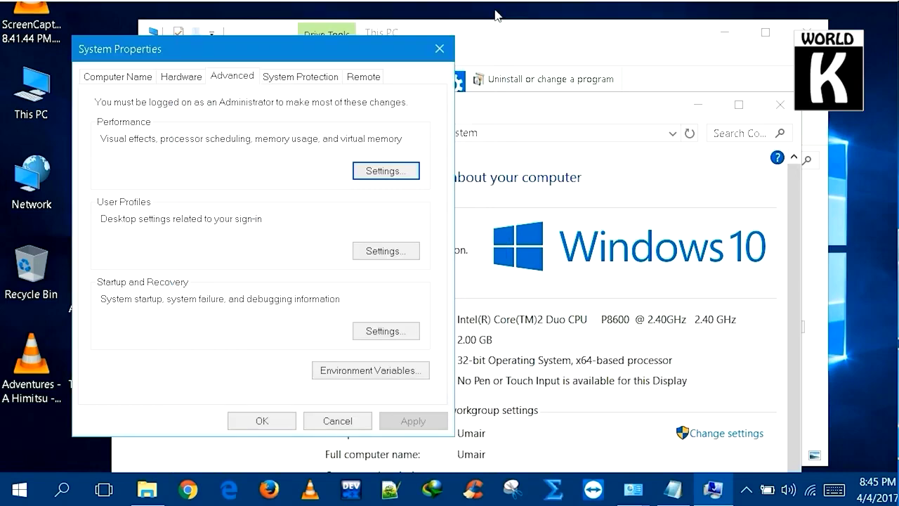
Close System Properties, the System window and the This PC window.
{"action": "left_click", "coordinate": [256, 424]}
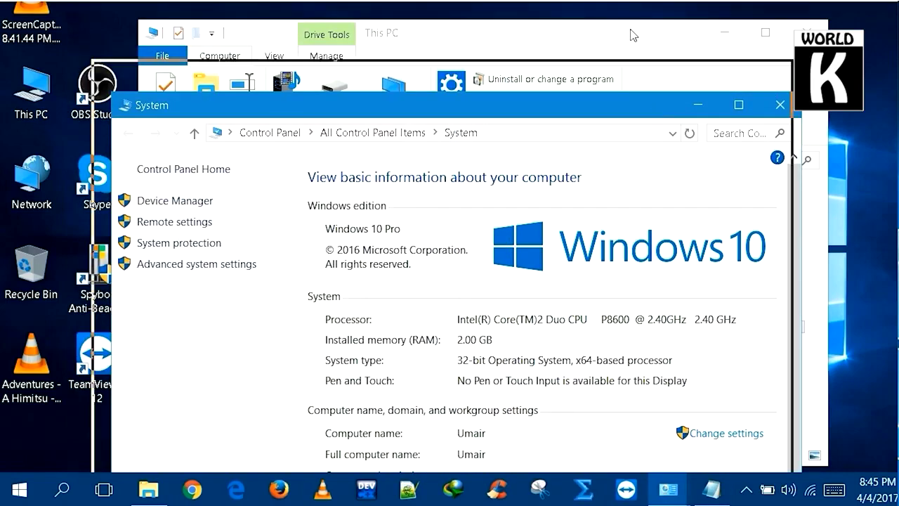
{"action": "left_click_drag", "start_coordinate": [658, 111], "coordinate": [626, 1]}
{"action": "key", "text": "alt+F4"}
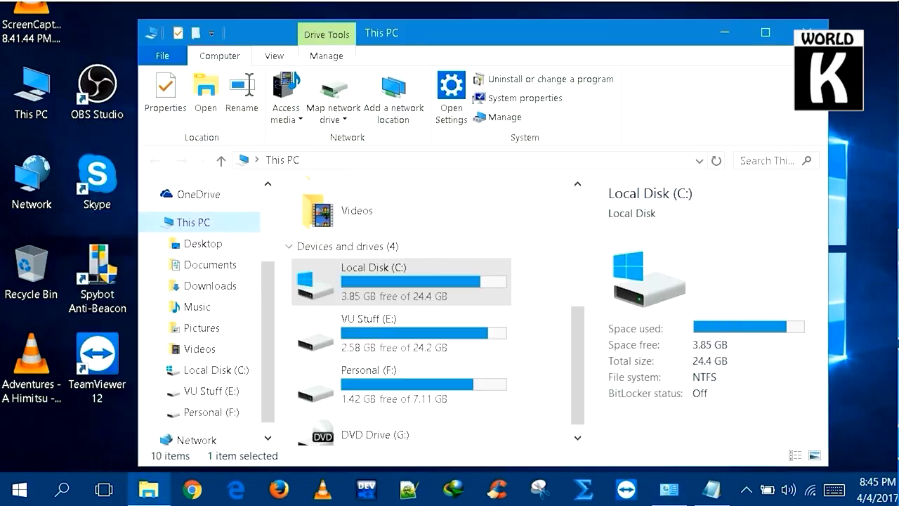
{"action": "key", "text": "alt+F4"}
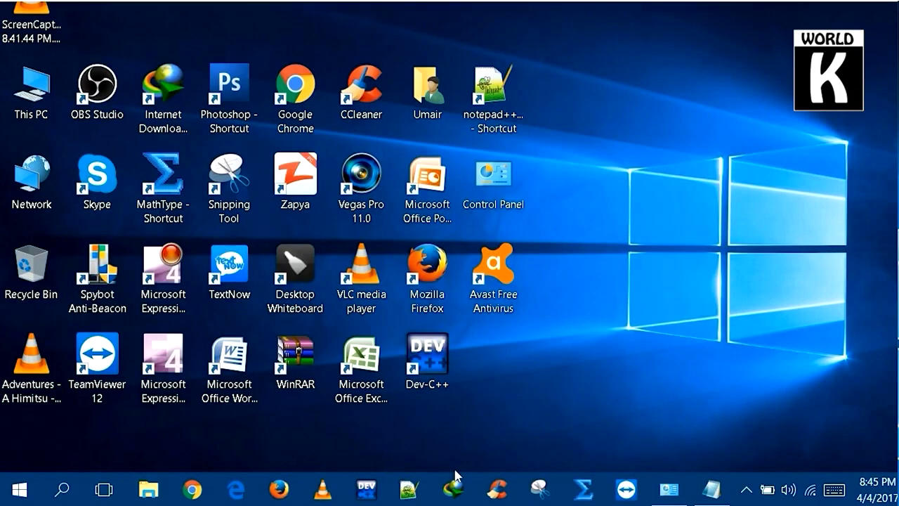
Switch to the Notepad note and add the closing line "Thanks for Watching" below the existing text.
{"action": "left_click", "coordinate": [712, 489]}
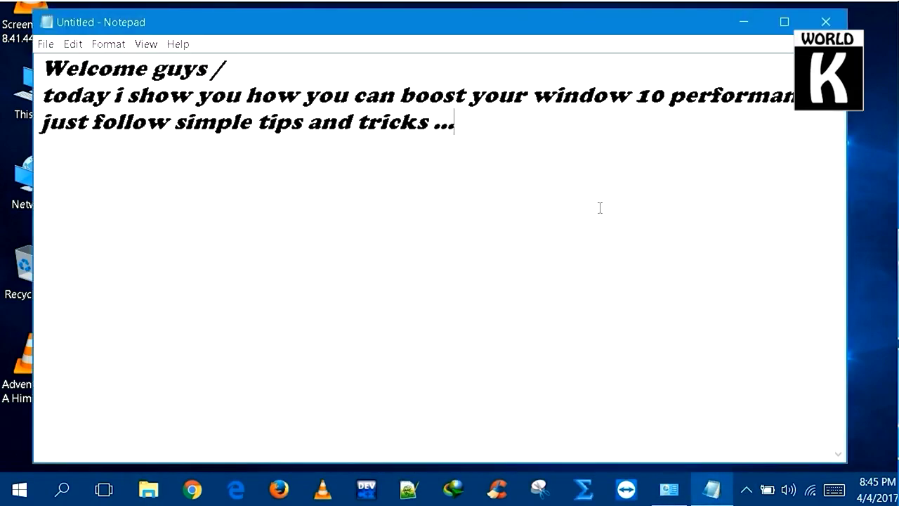
{"action": "type", "text": "h"}
{"action": "key", "text": "BackSpace"}
{"action": "type", "text": "Thanks "}
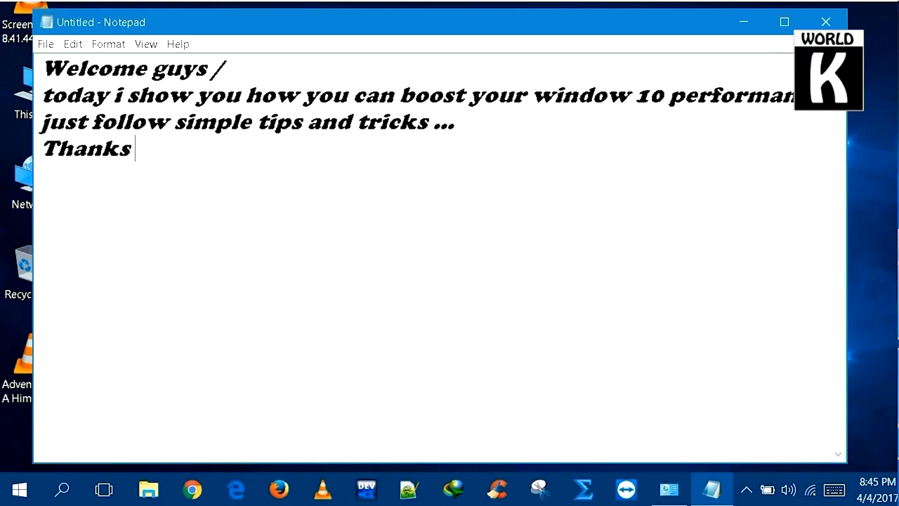
{"action": "type", "text": "for Wactchni"}
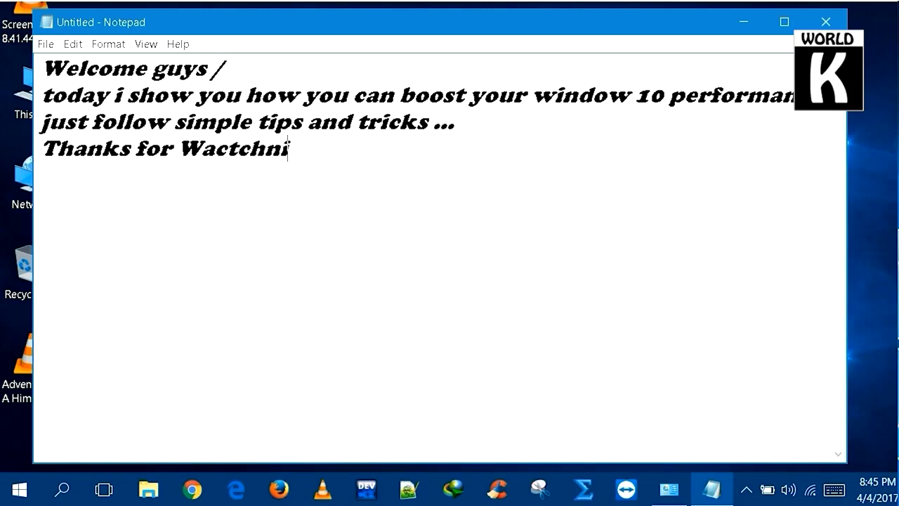
{"action": "key", "text": "BackSpace"}
{"action": "key", "text": "BackSpace"}
{"action": "type", "text": "ing"}
{"action": "key", "text": "BackSpace"}
{"action": "key", "text": "BackSpace"}
{"action": "key", "text": "BackSpace"}
{"action": "key", "text": "BackSpace"}
{"action": "key", "text": "BackSpace"}
{"action": "key", "text": "BackSpace"}
{"action": "key", "text": "BackSpace"}
{"action": "type", "text": "tch"}
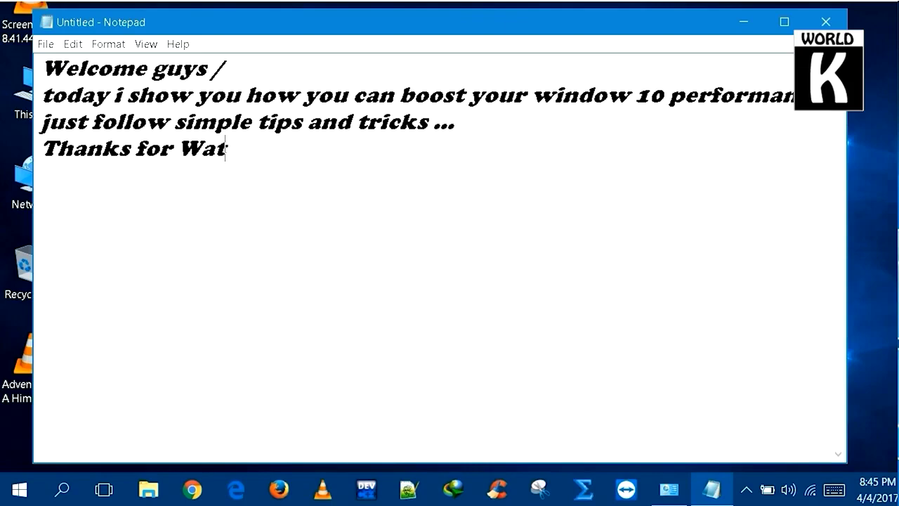
{"action": "type", "text": "ing"}
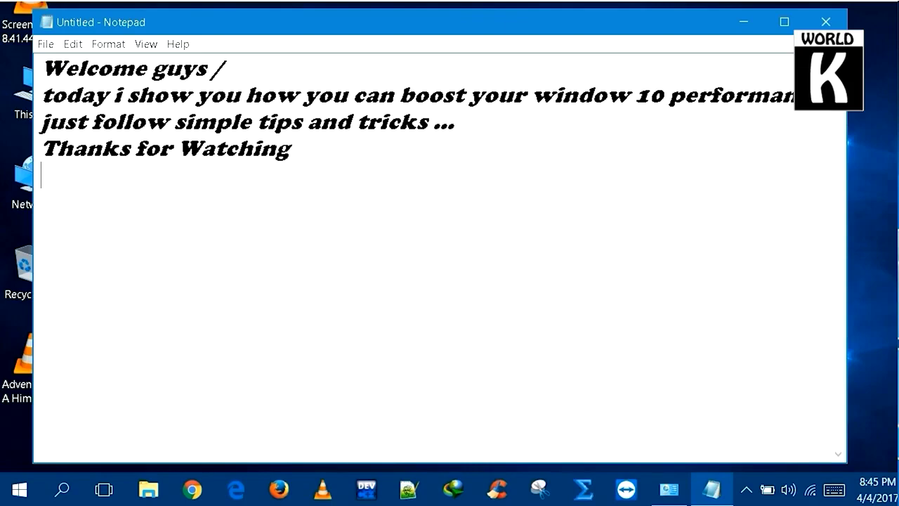